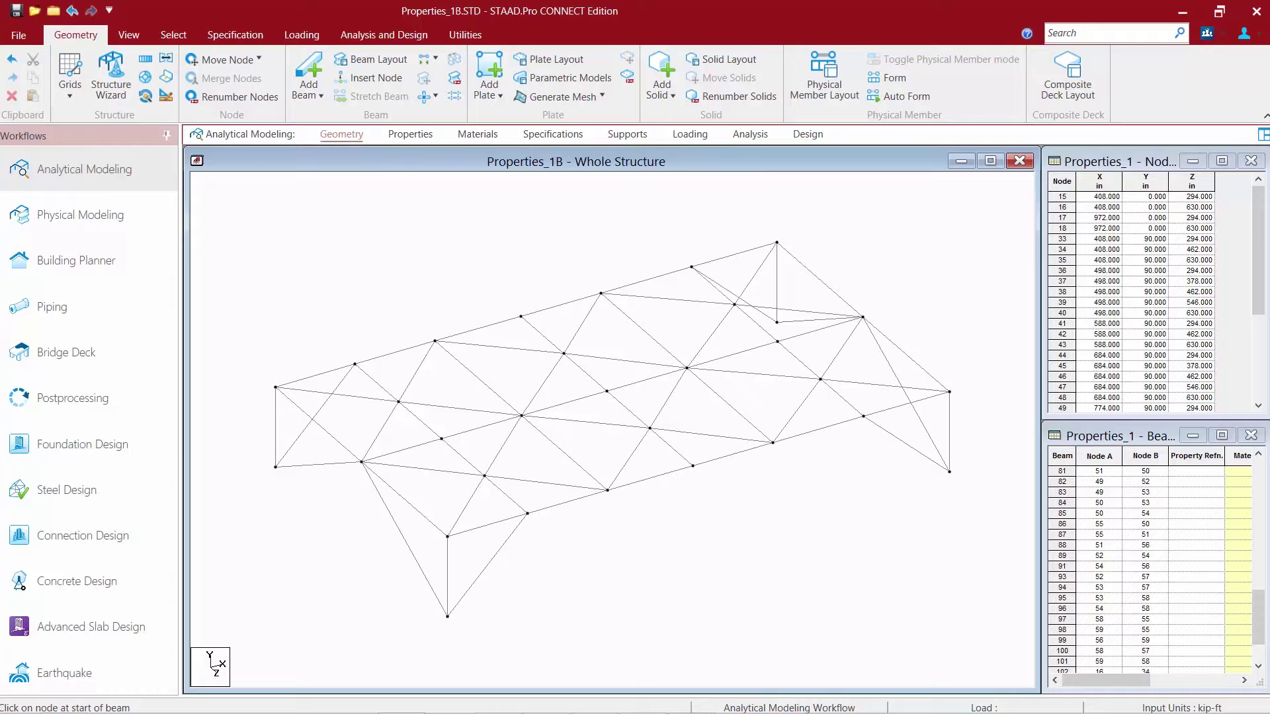
# Step: From Utilities > Groups, create a new group named Girders with Select Type set to Beam
pyautogui.click(463, 35)
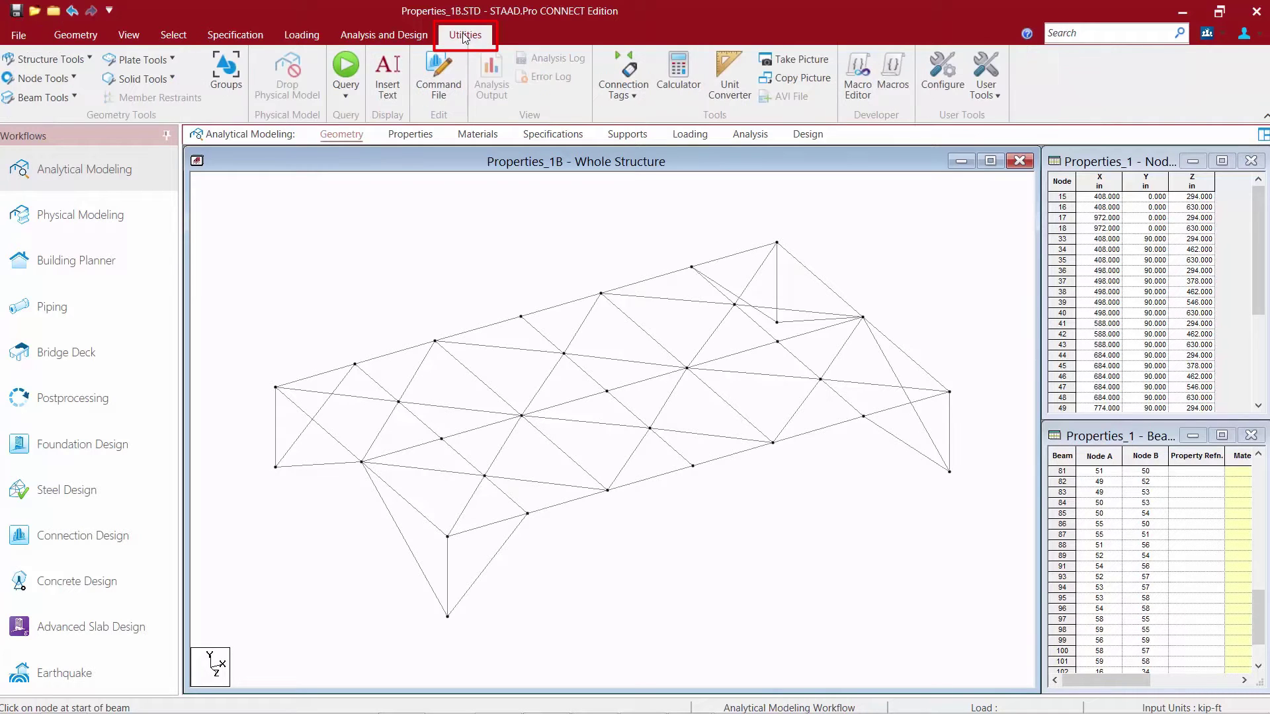
pyautogui.click(229, 81)
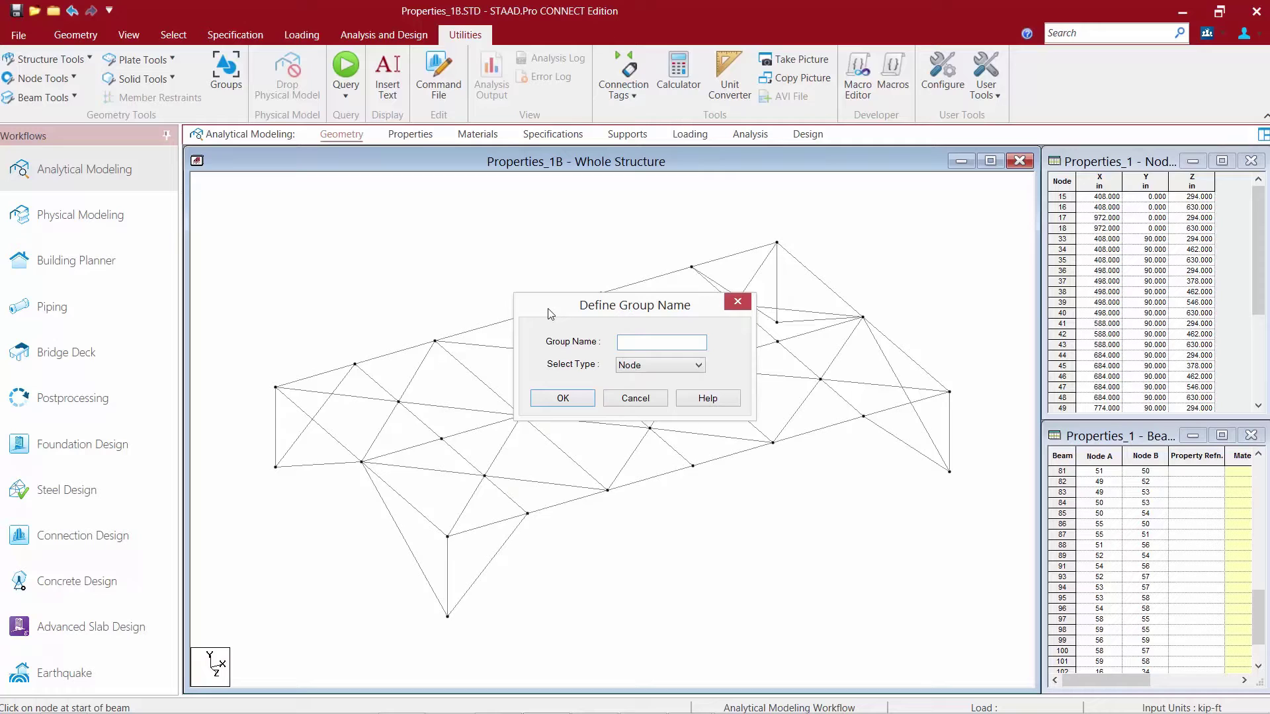
pyautogui.write('Girders')
pyautogui.click(628, 368)
pyautogui.click(628, 390)
pyautogui.click(562, 397)
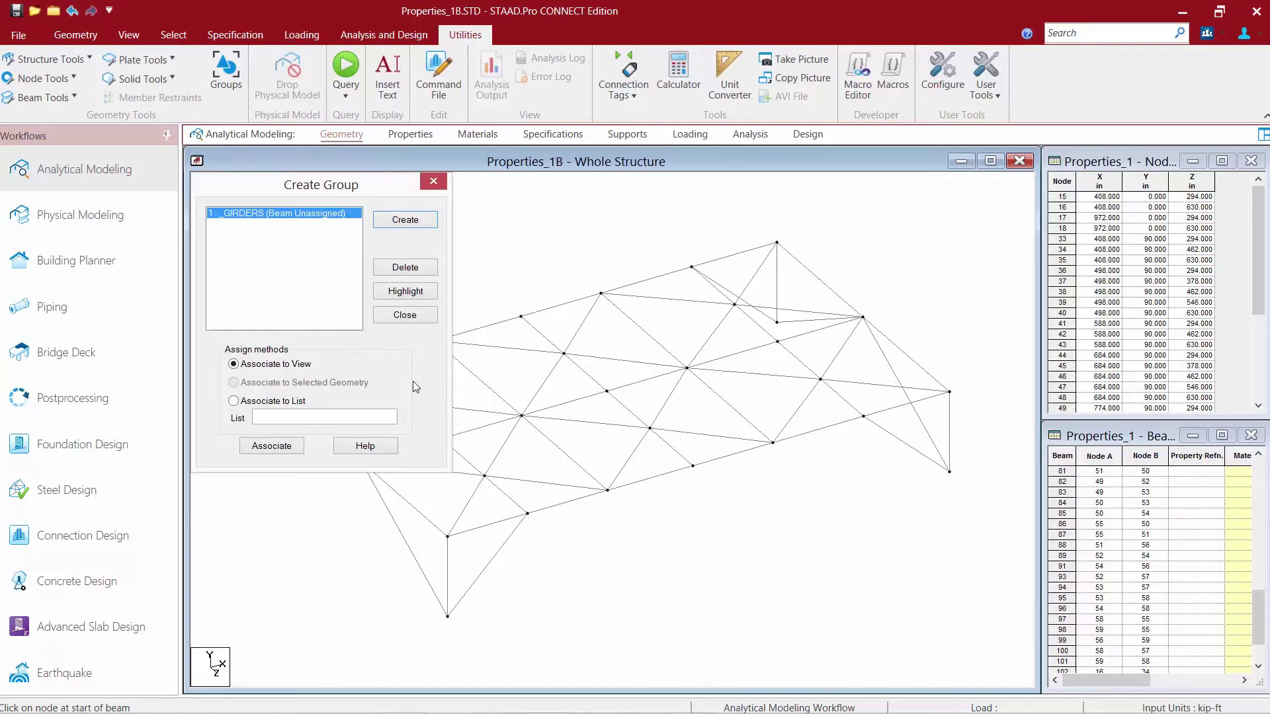
# Step: Create two more beam-type groups named Beams and Columns
pyautogui.click(405, 219)
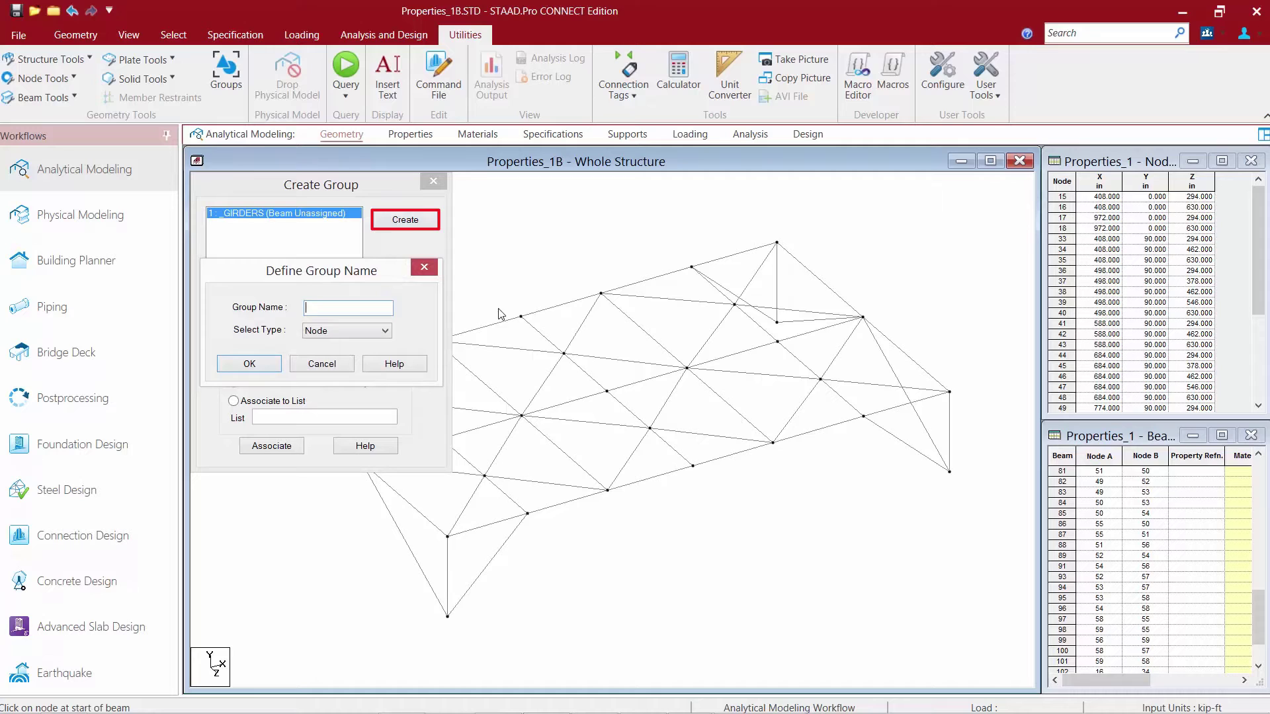
pyautogui.write('Beams')
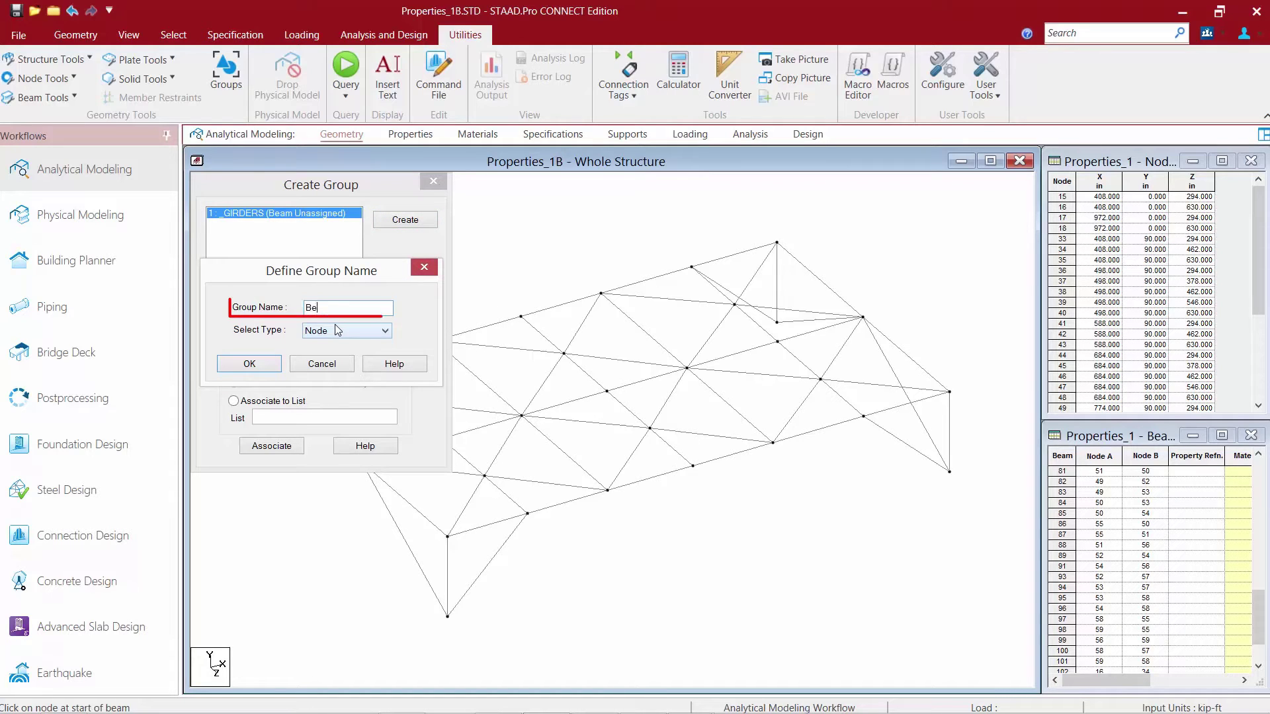
pyautogui.click(340, 332)
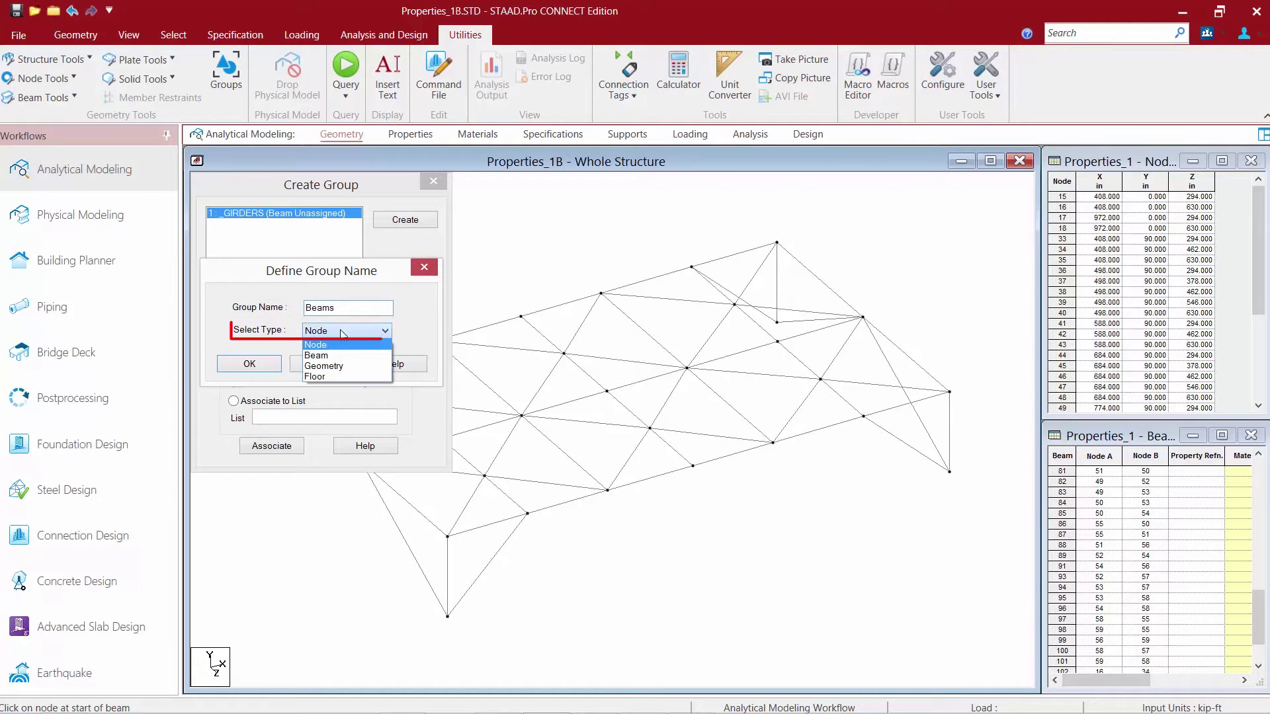
pyautogui.click(316, 355)
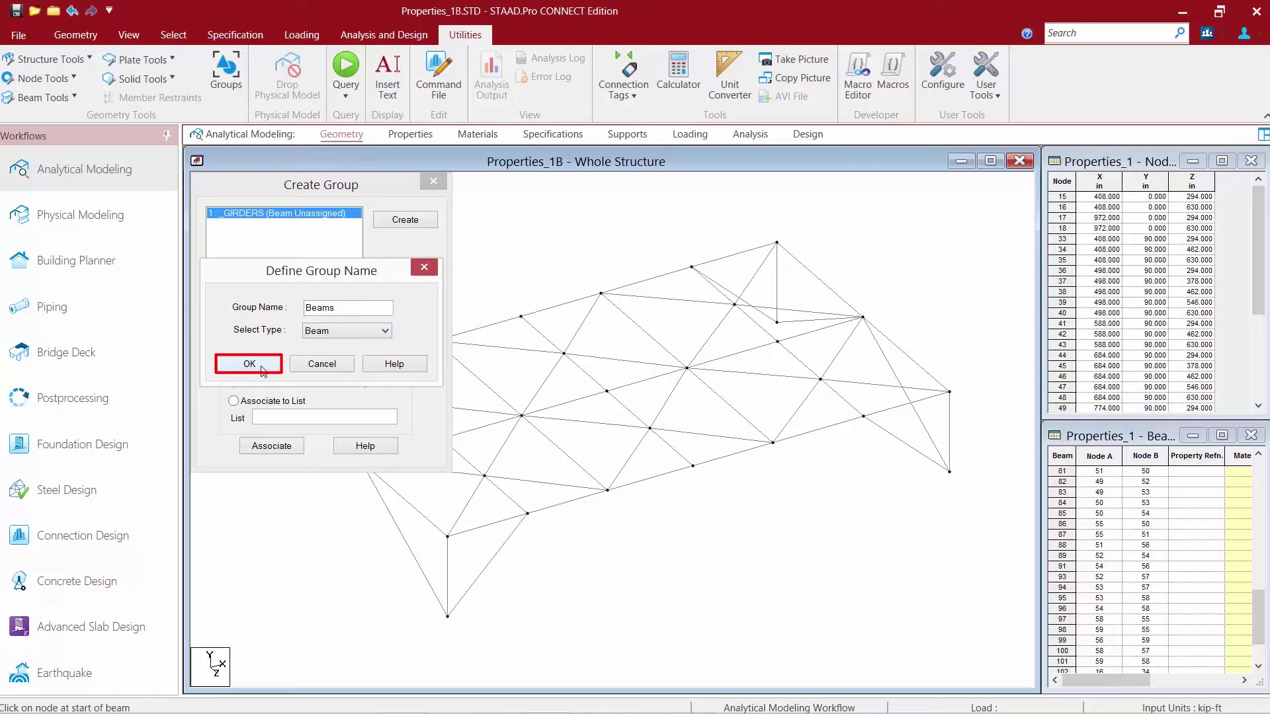
pyautogui.click(263, 367)
pyautogui.click(397, 223)
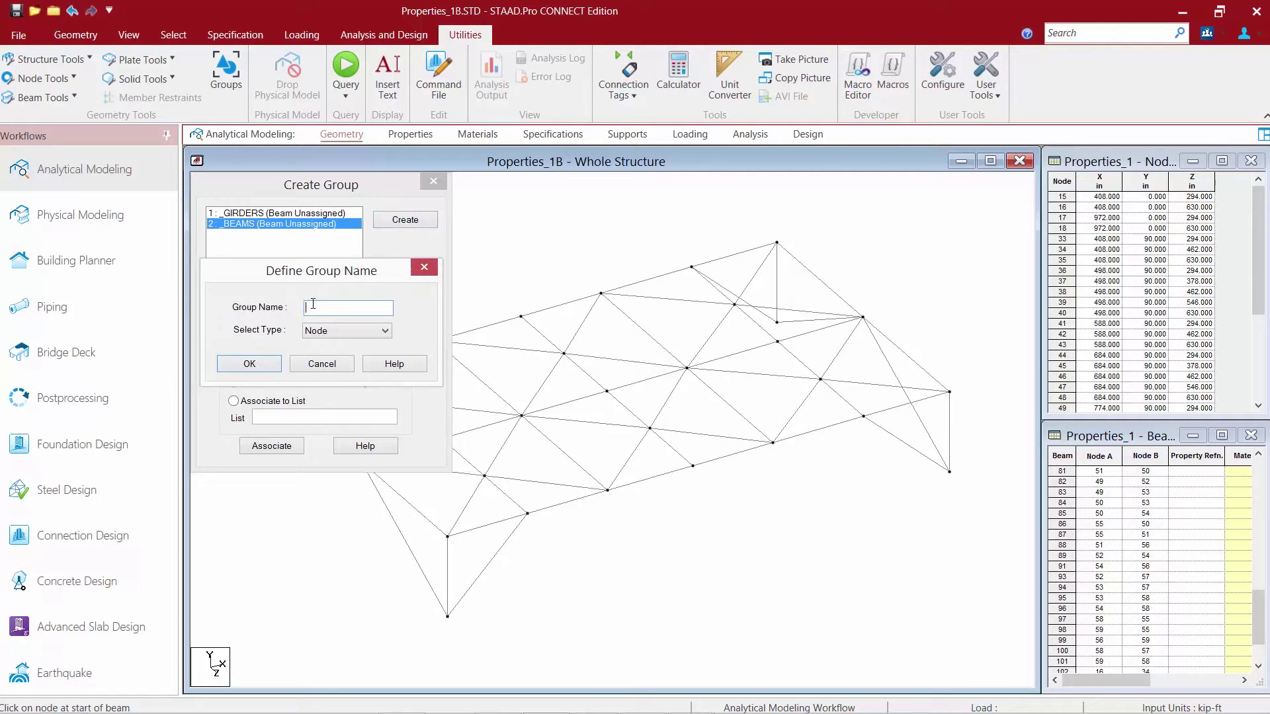
pyautogui.write('Columns')
pyautogui.click(344, 330)
pyautogui.click(319, 349)
pyautogui.click(250, 363)
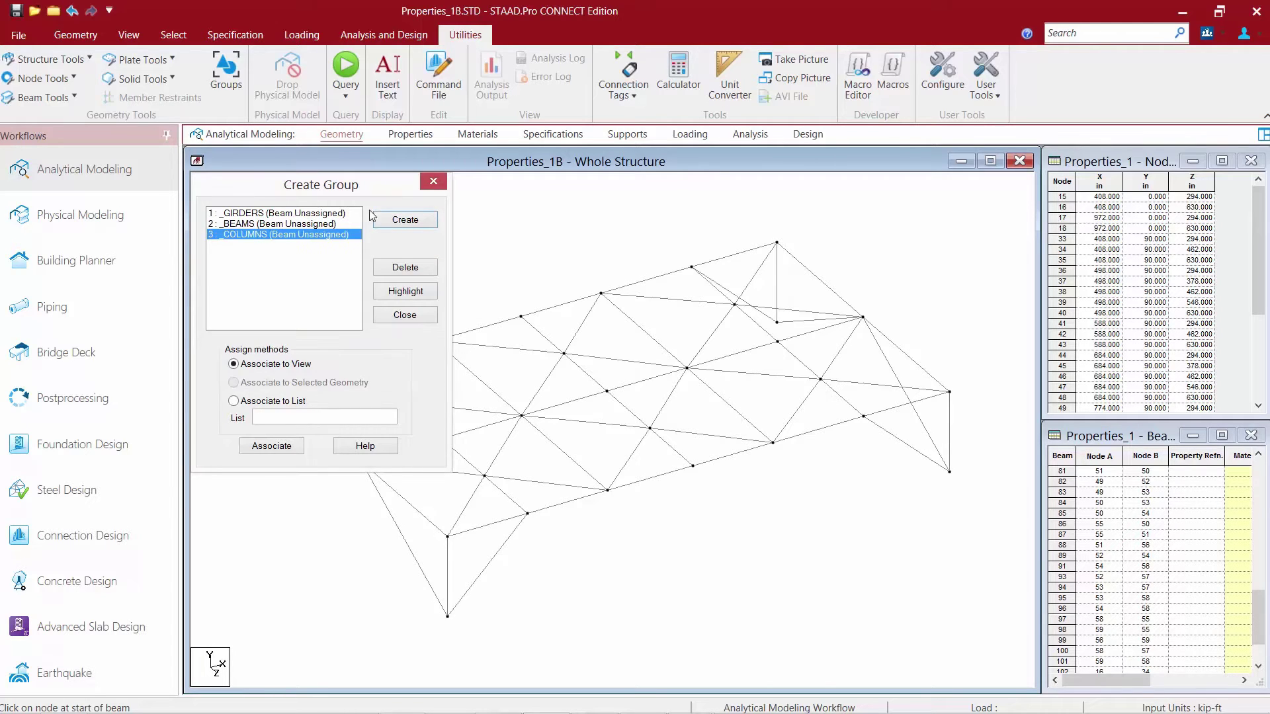
# Step: Create beam-type groups named VBraces and HBraces
pyautogui.click(396, 219)
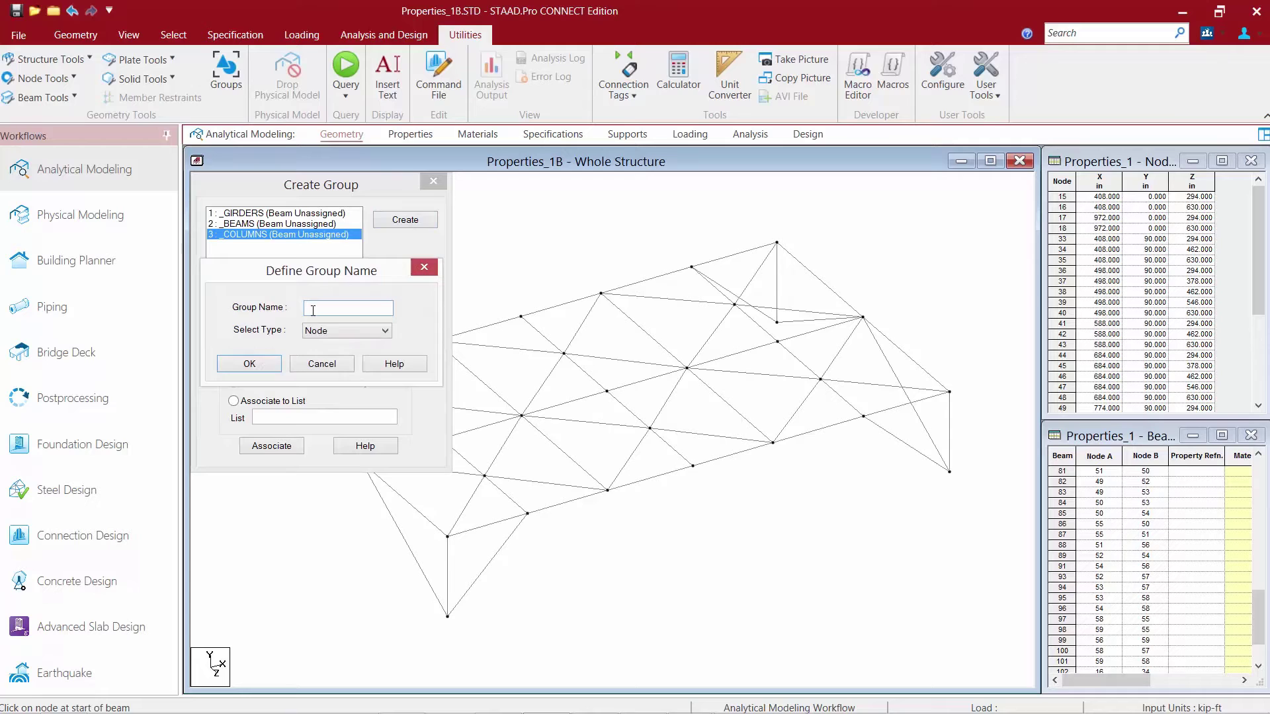
pyautogui.write('VBraces')
pyautogui.click(338, 329)
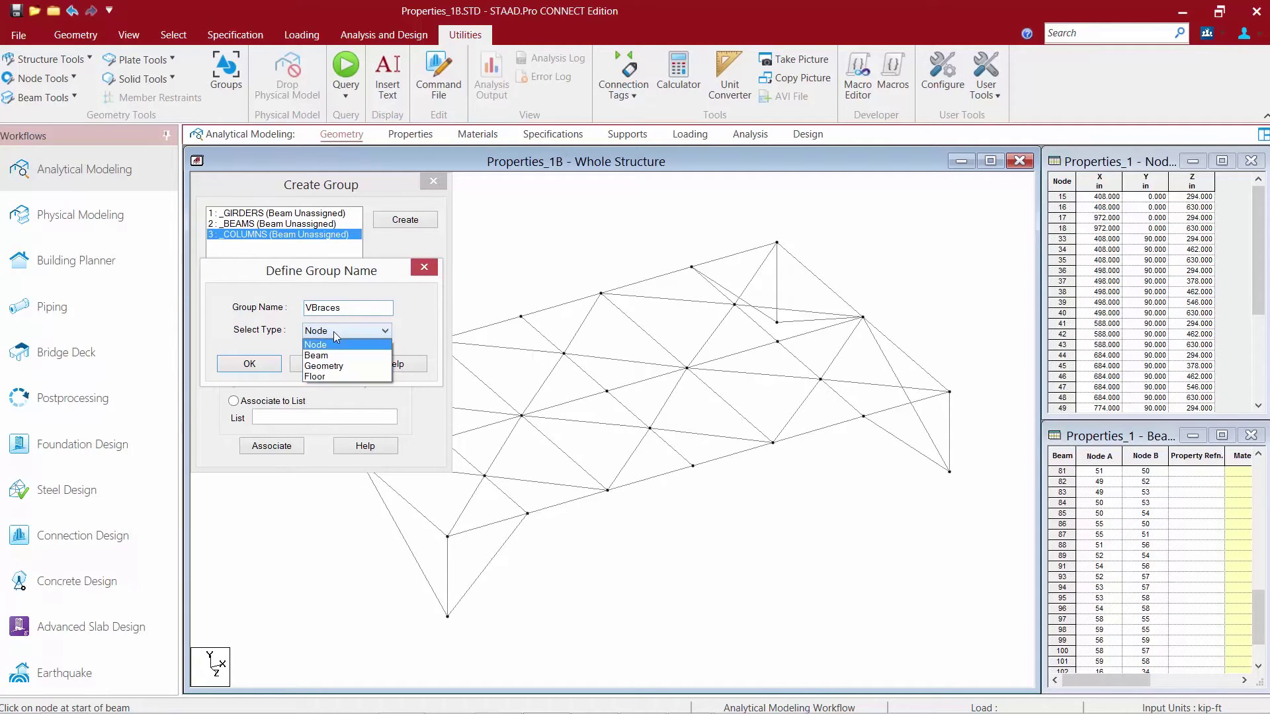
pyautogui.click(331, 348)
pyautogui.click(249, 363)
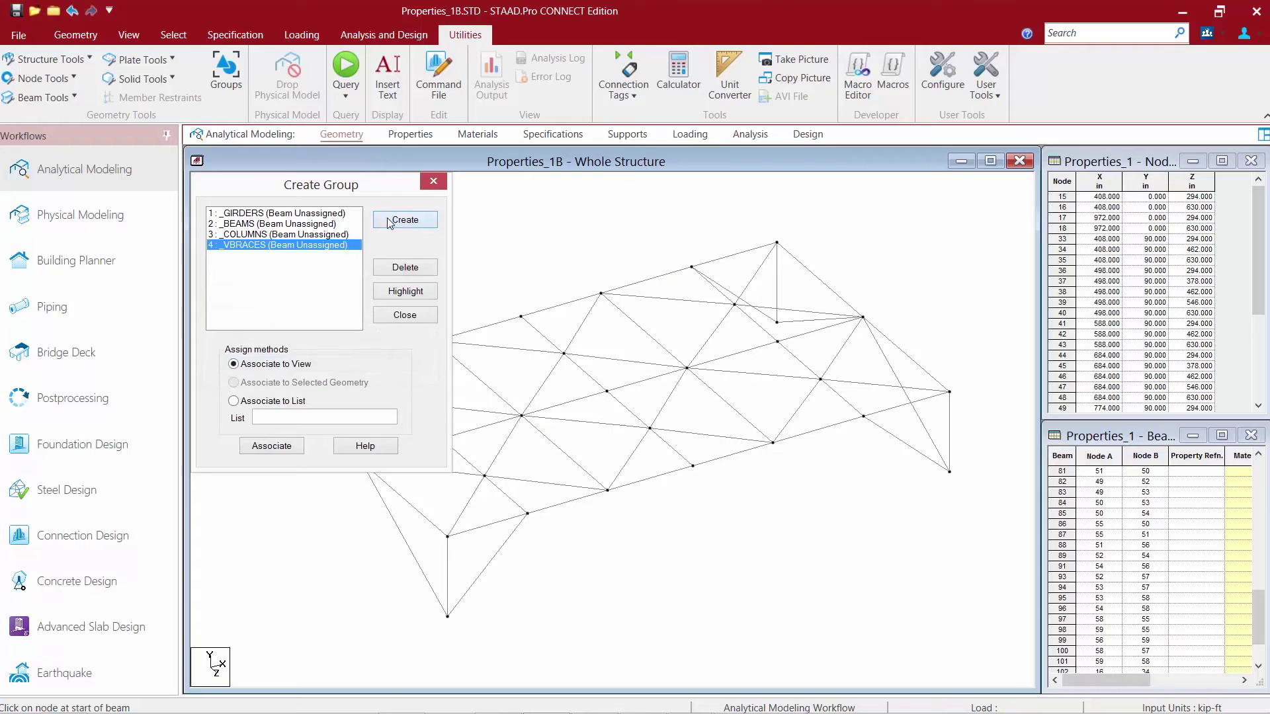
pyautogui.click(392, 219)
pyautogui.write('H')
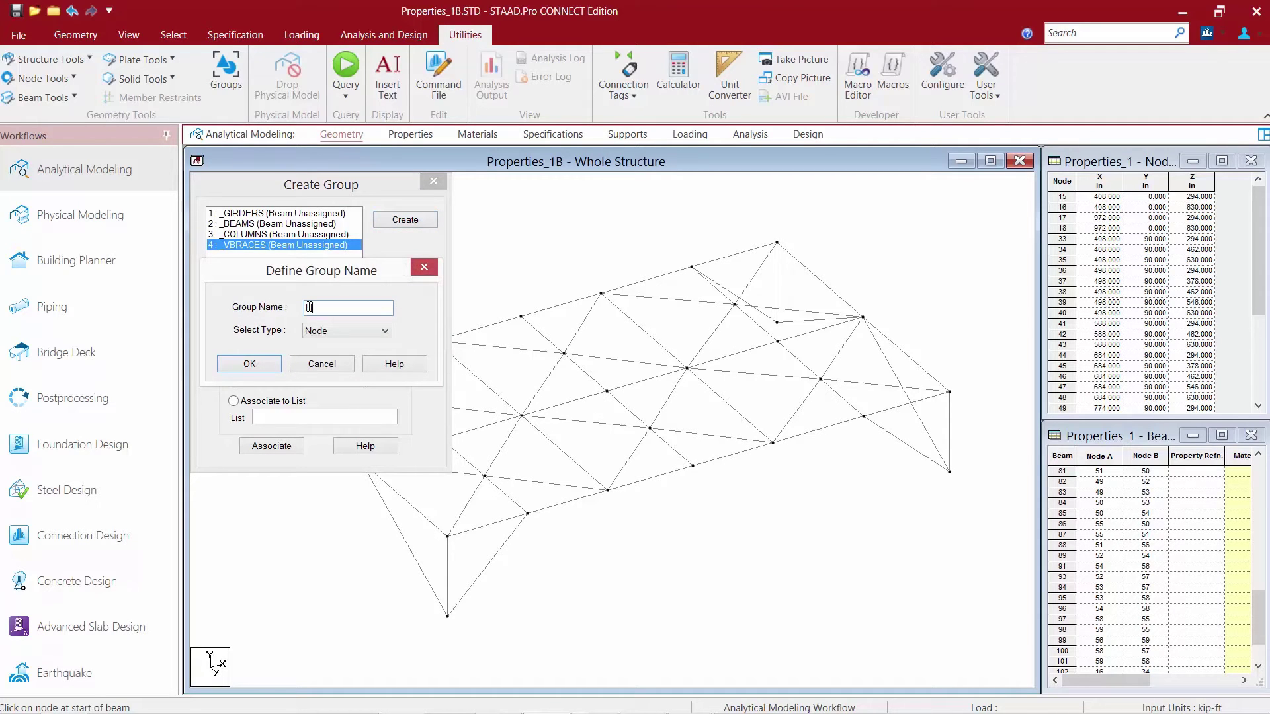
pyautogui.write('Braces')
pyautogui.click(348, 330)
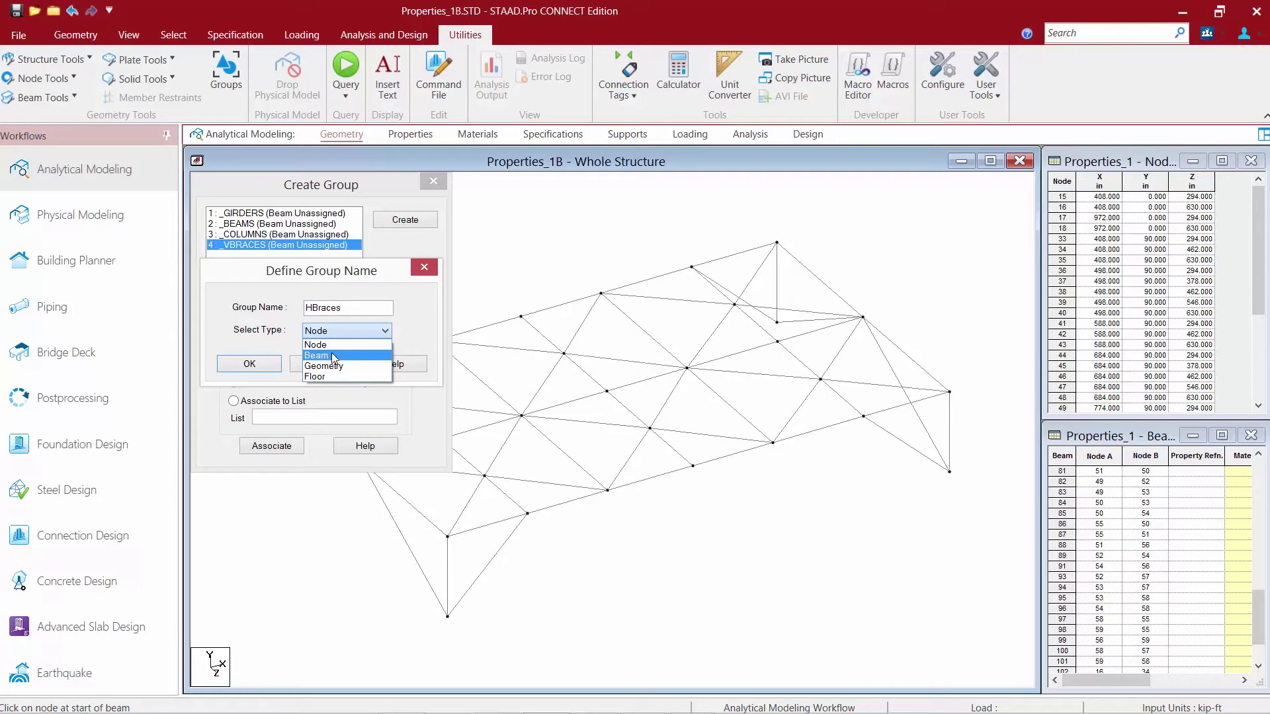
pyautogui.click(331, 355)
pyautogui.click(250, 363)
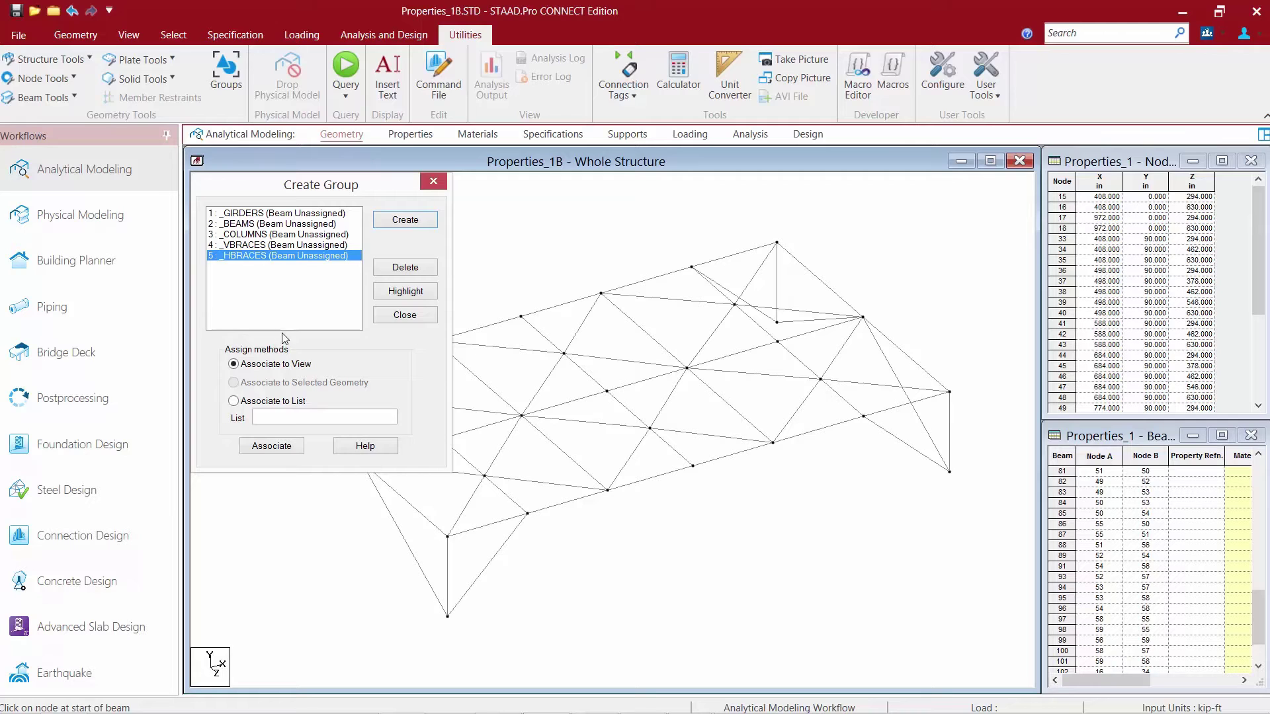
# Step: Select all beams parallel to X and associate them with the _GIRDERS group
pyautogui.moveTo(327, 184); pyautogui.dragTo(422, 187)
pyautogui.moveTo(506, 197); pyautogui.dragTo(1098, 140)
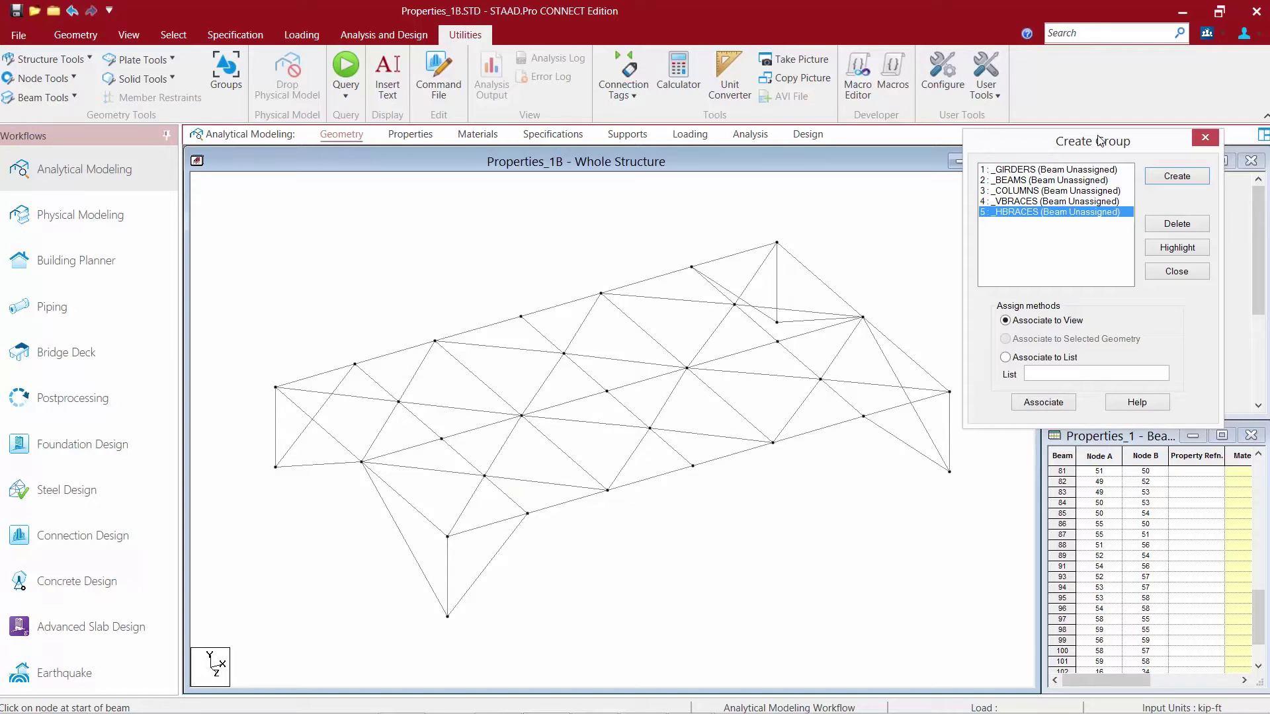
pyautogui.click(1051, 170)
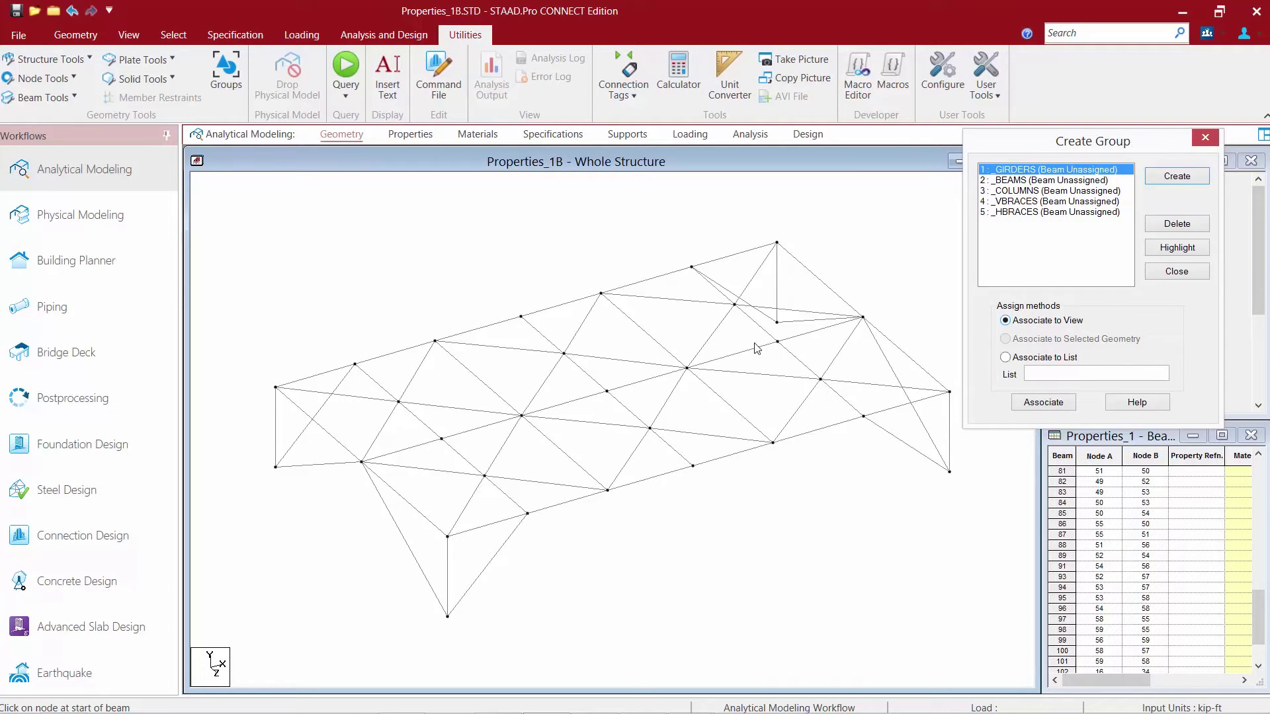
pyautogui.click(174, 35)
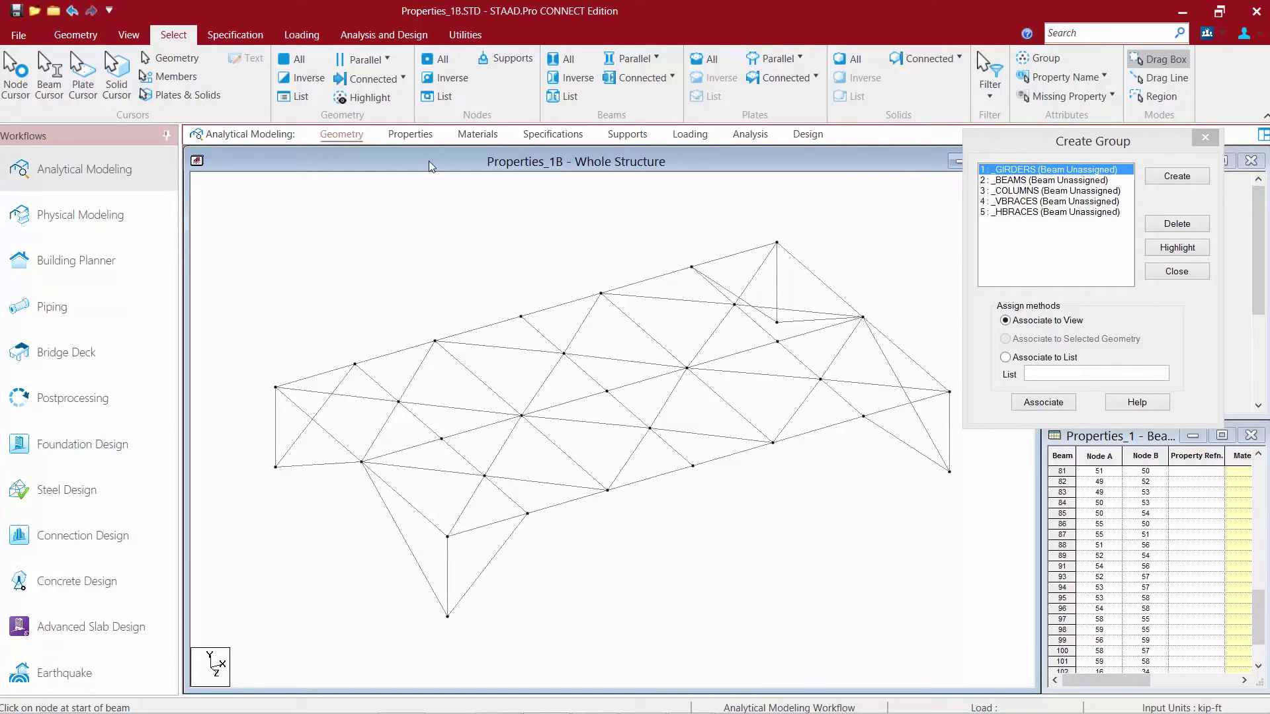
pyautogui.click(631, 60)
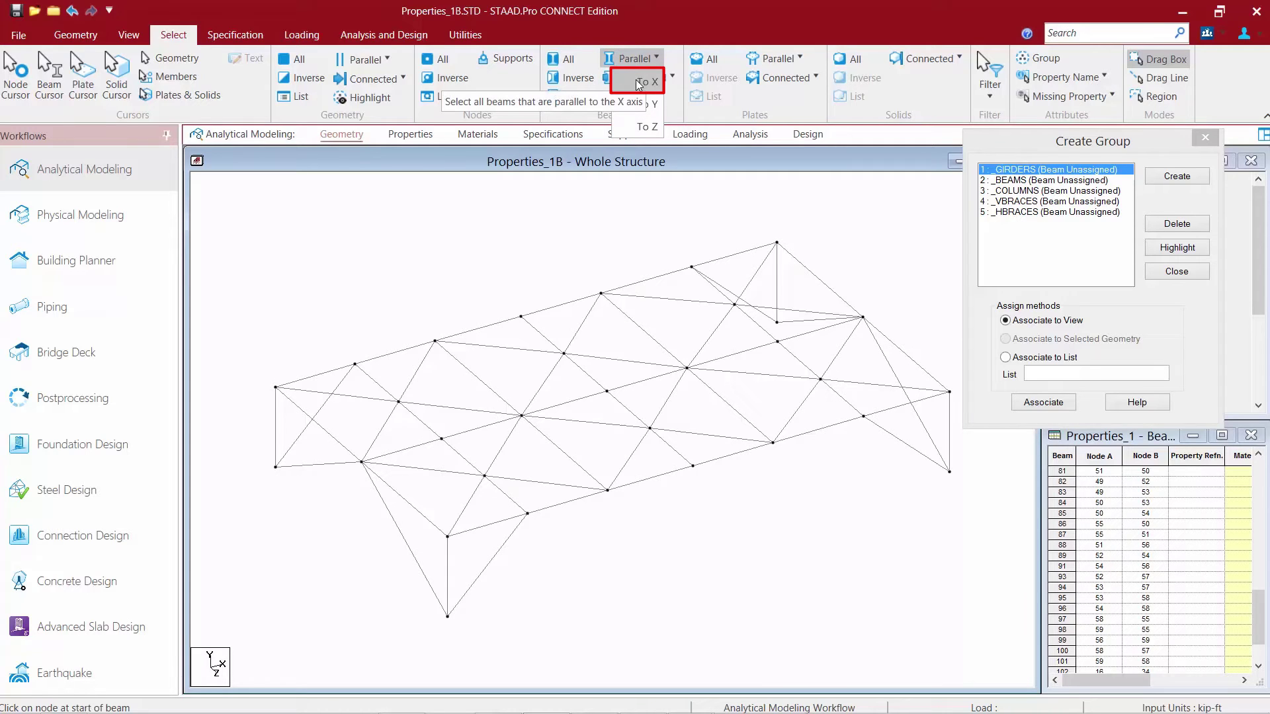
pyautogui.click(638, 83)
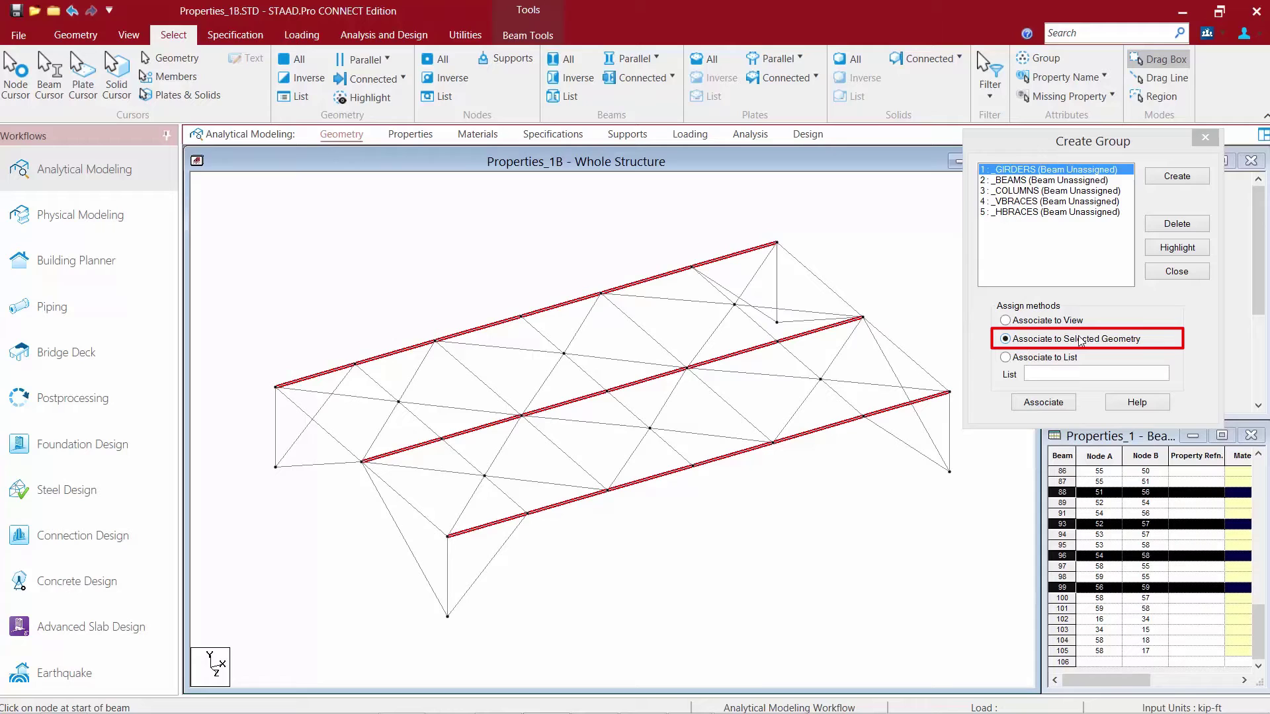
pyautogui.click(1044, 407)
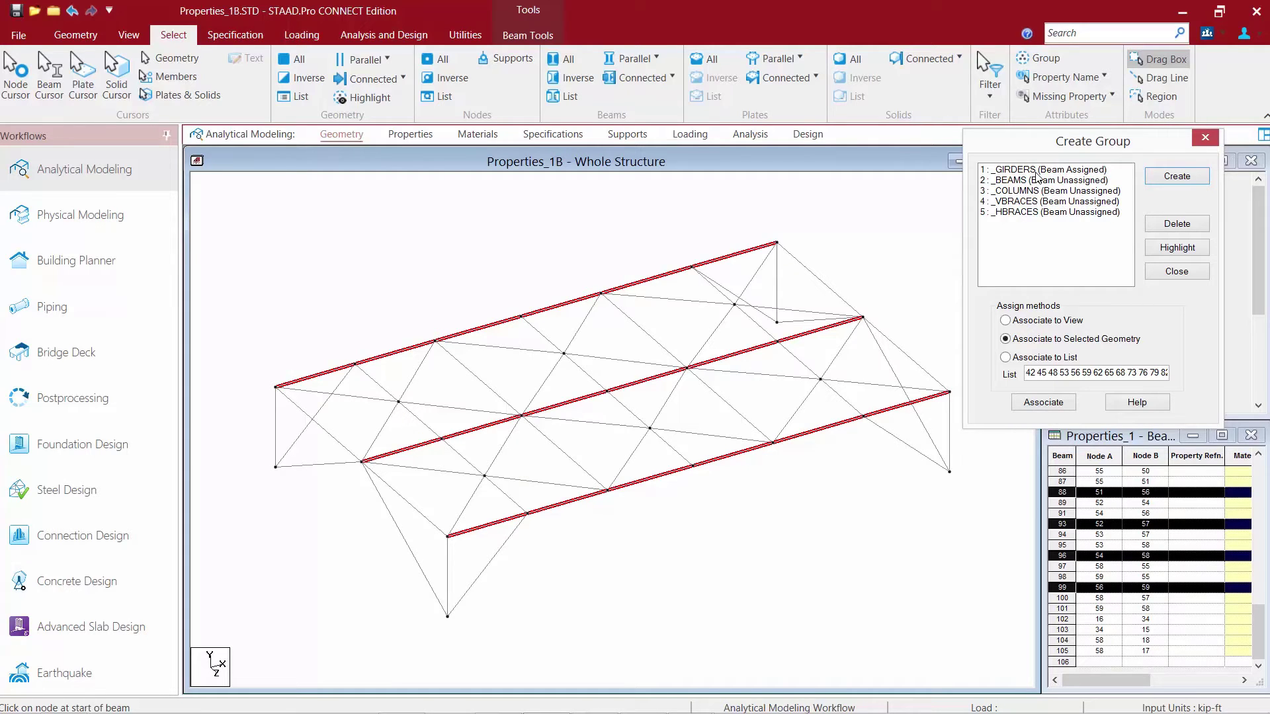
pyautogui.click(1029, 182)
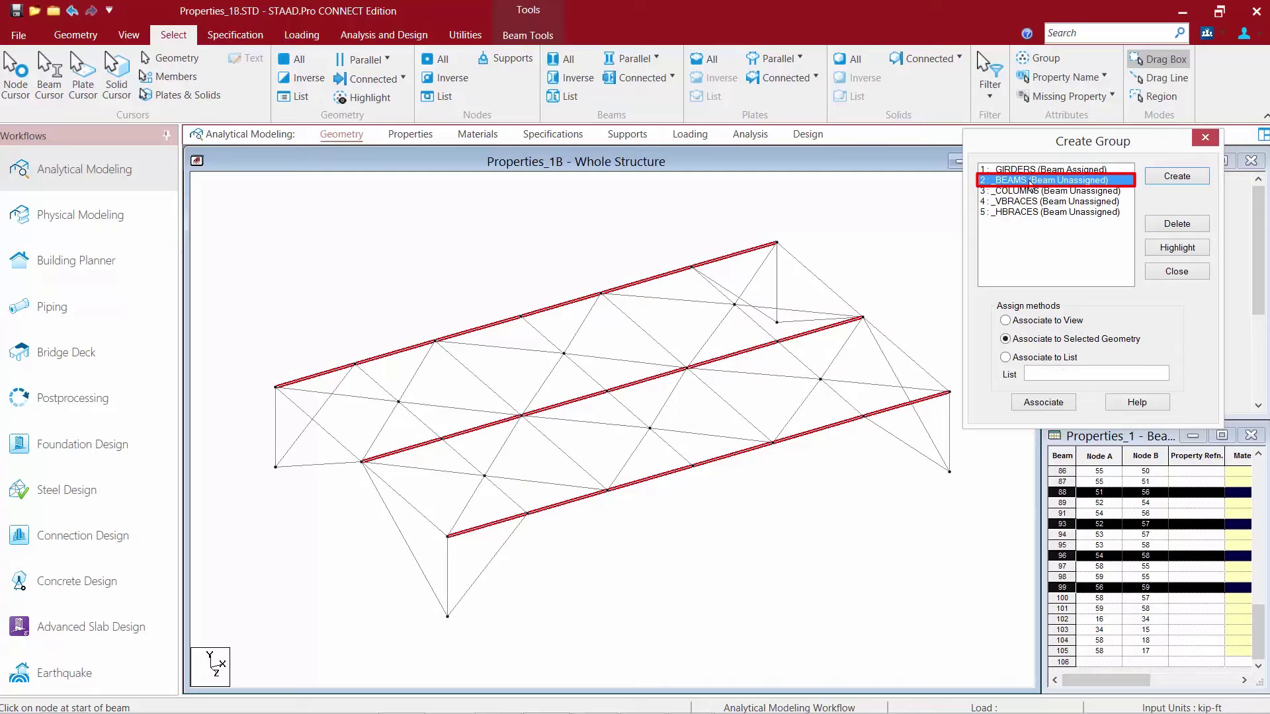
# Step: Select all beams parallel to Z and associate them with the _BEAMS group
pyautogui.click(614, 249)
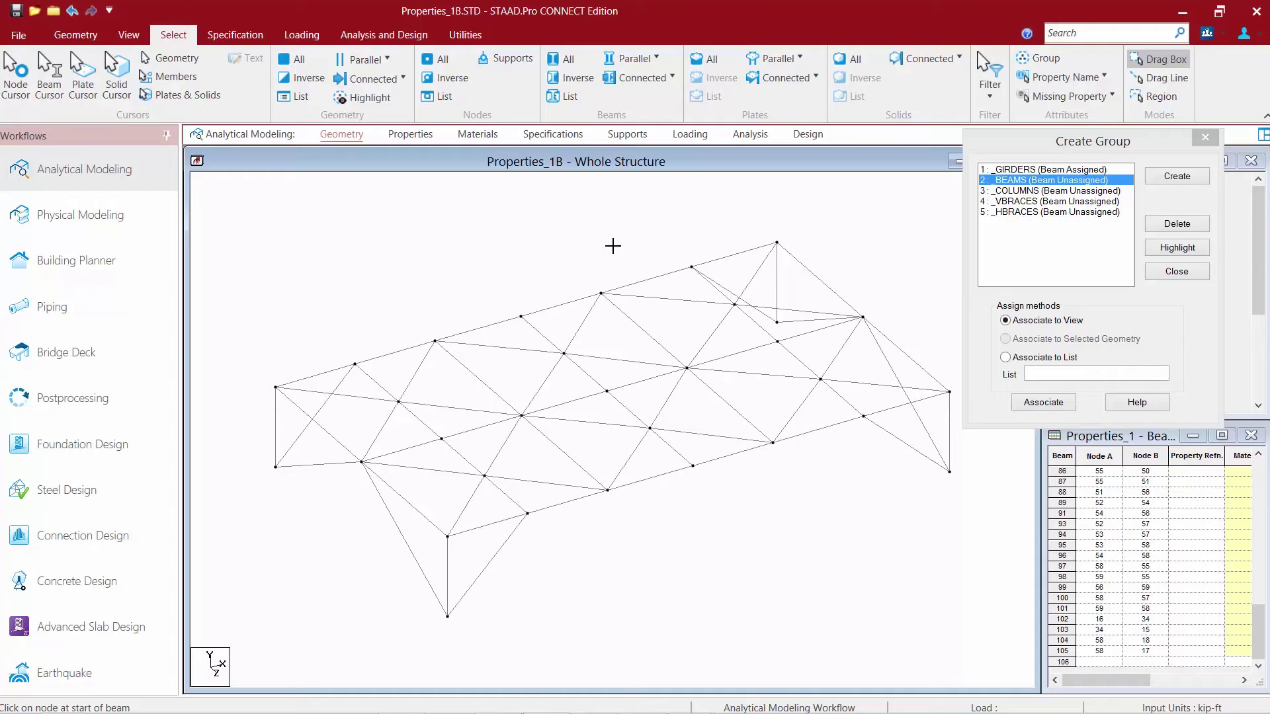
pyautogui.click(630, 62)
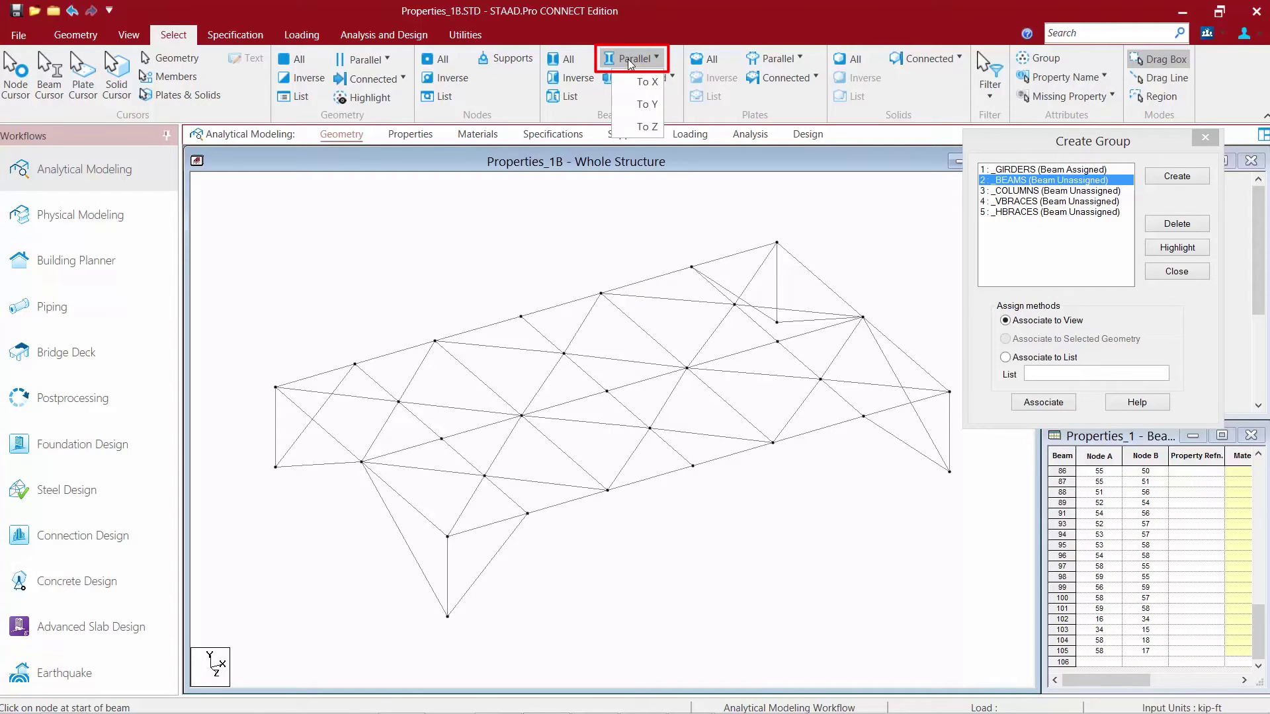
pyautogui.click(646, 127)
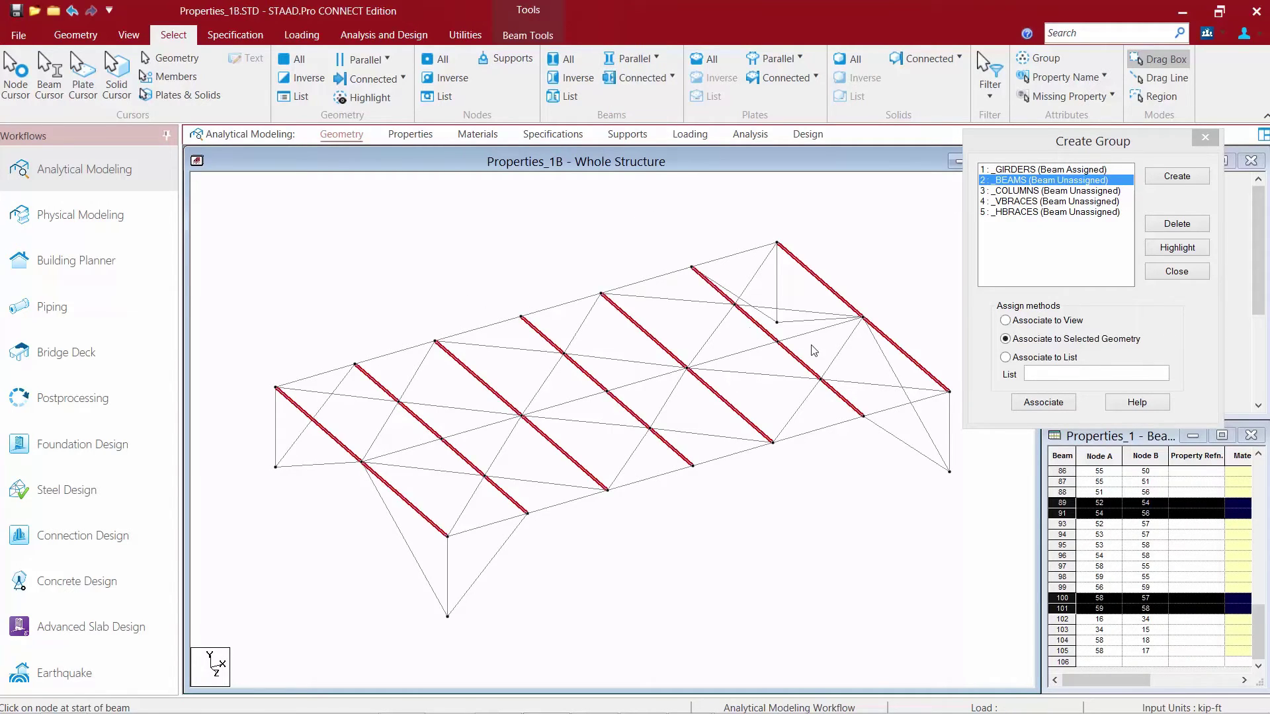
pyautogui.click(1036, 404)
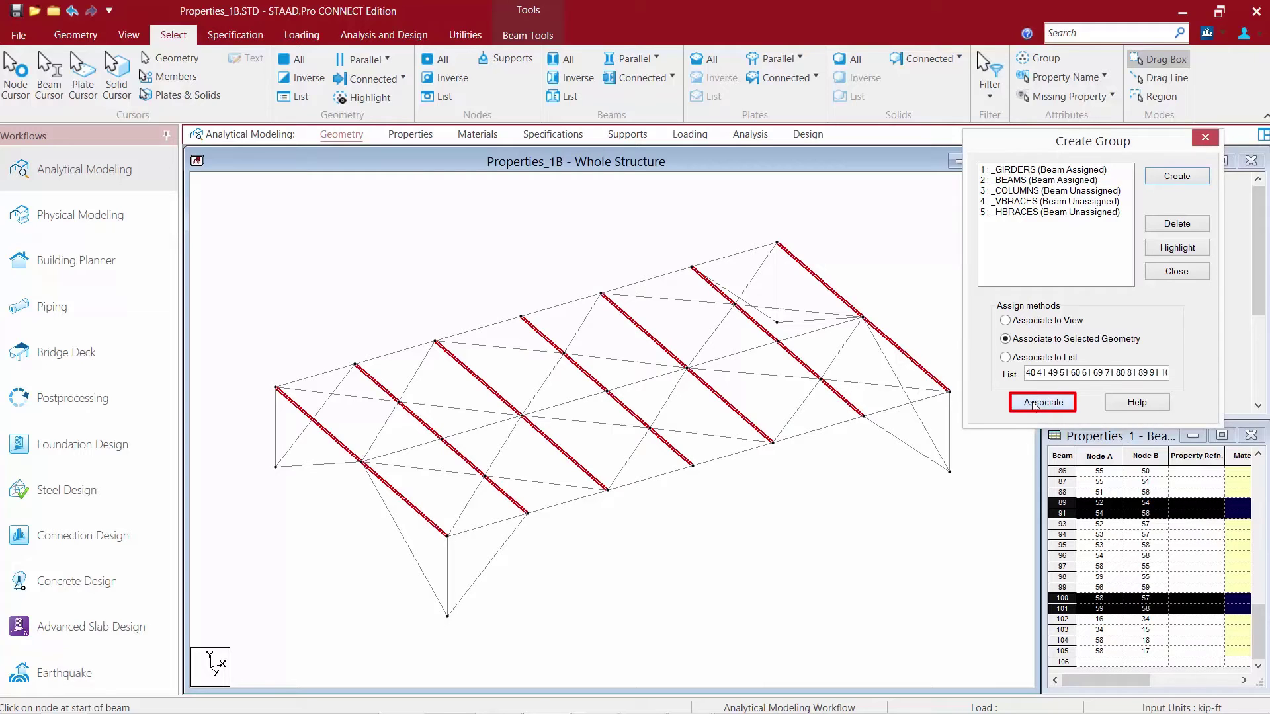
# Step: Select all members parallel to Y and associate them with the _COLUMNS group
pyautogui.click(1002, 191)
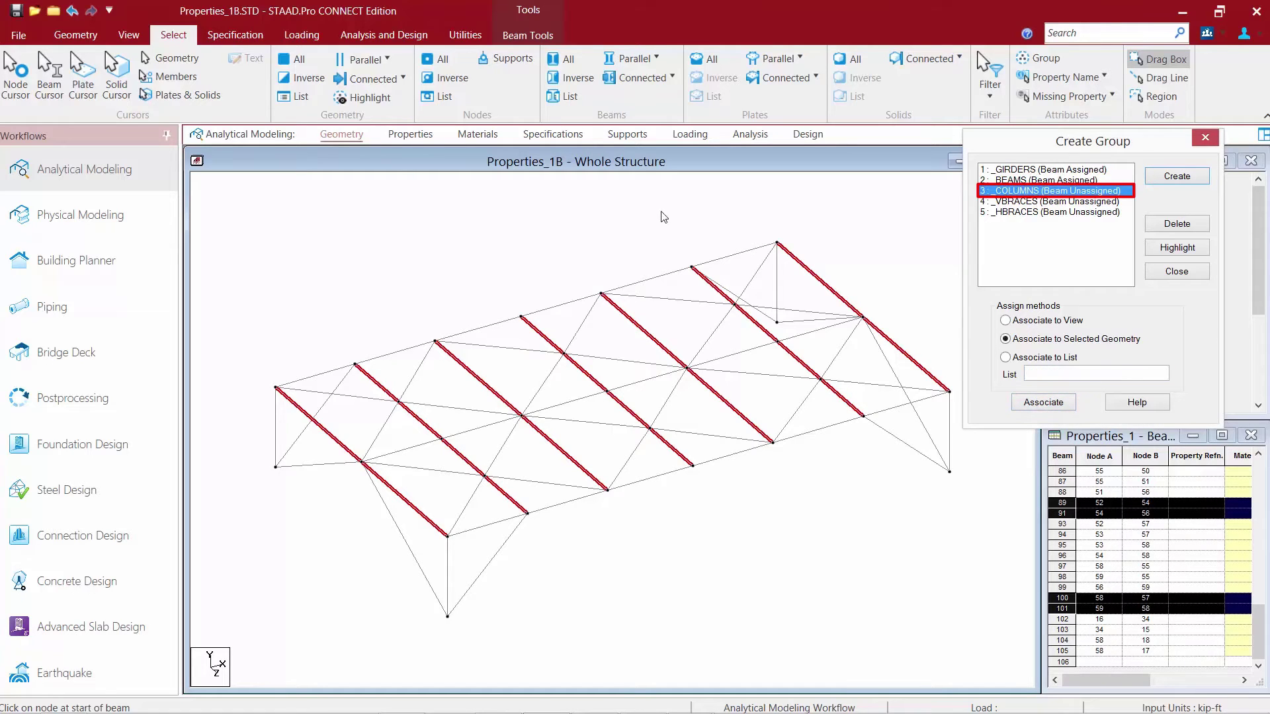
pyautogui.click(609, 230)
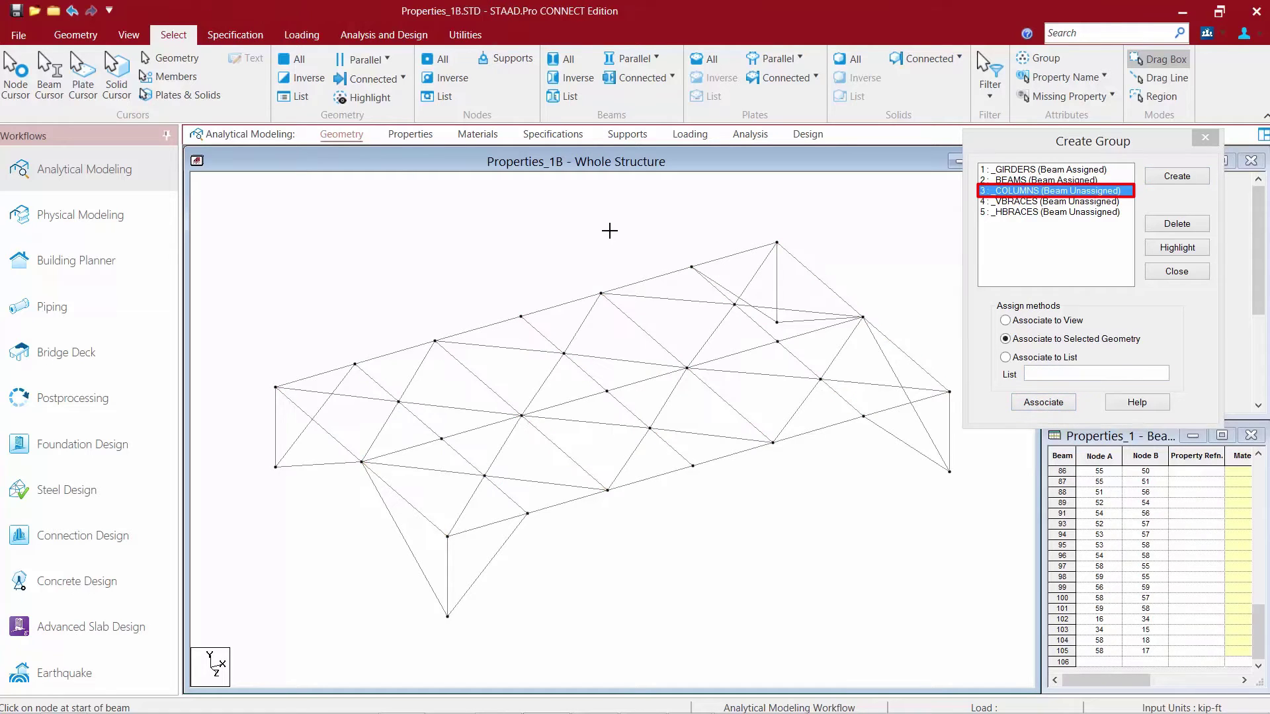
pyautogui.click(625, 63)
pyautogui.click(635, 105)
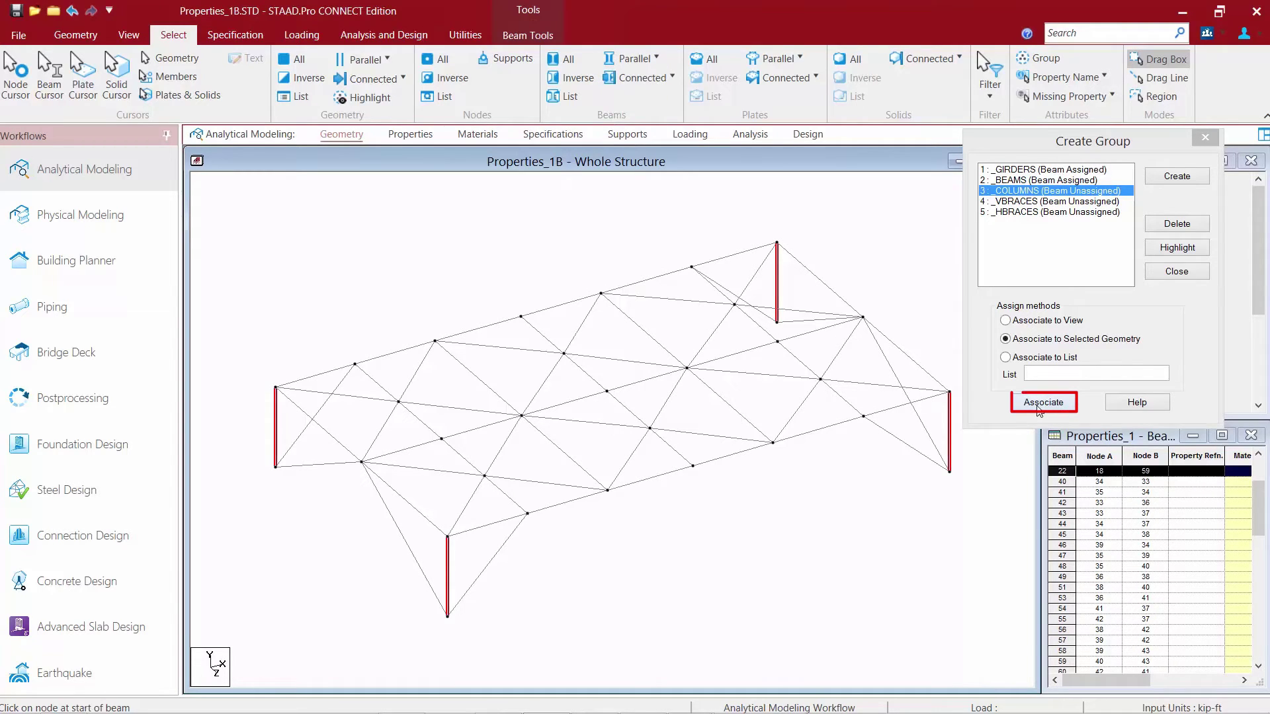
pyautogui.click(1040, 405)
pyautogui.click(1004, 202)
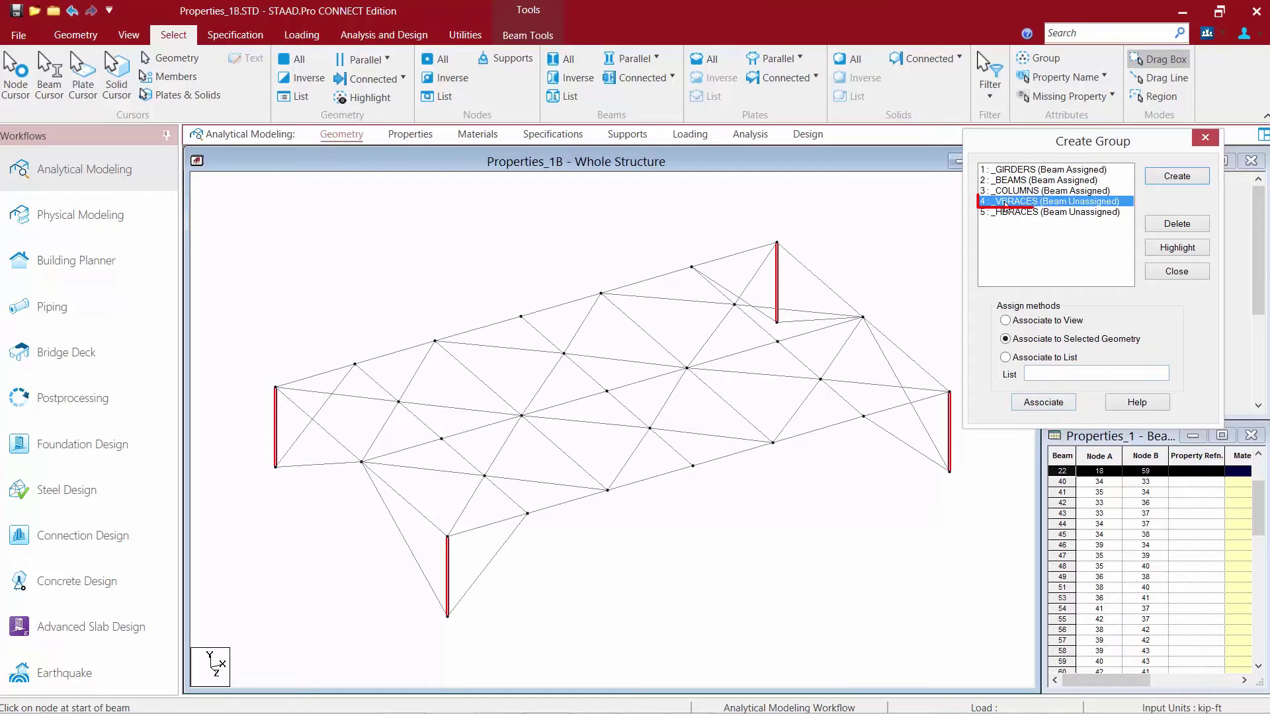
# Step: Select the eight end diagonal braces (17–20, 102–105) and associate them with _VBRACES
pyautogui.click(893, 438)
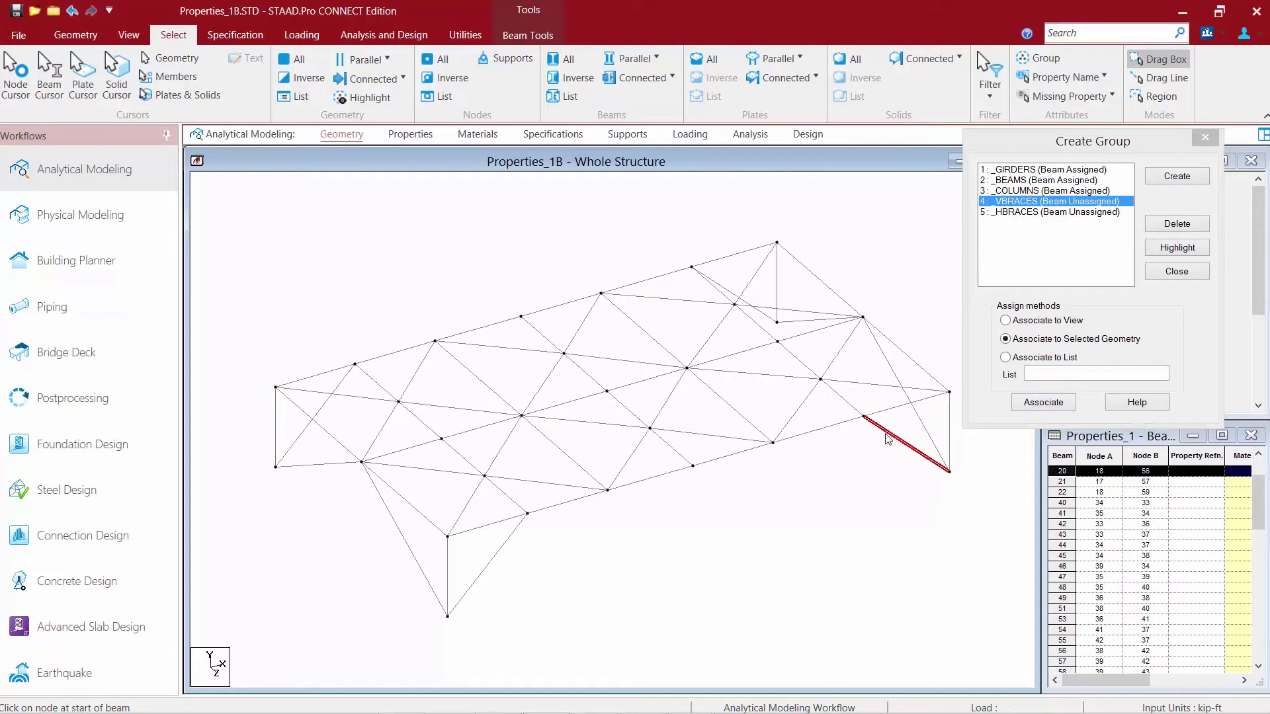
pyautogui.keyDown('ctrl'); pyautogui.click(928, 433); pyautogui.keyUp('ctrl')
pyautogui.keyDown('ctrl'); pyautogui.click(781, 321); pyautogui.keyUp('ctrl')
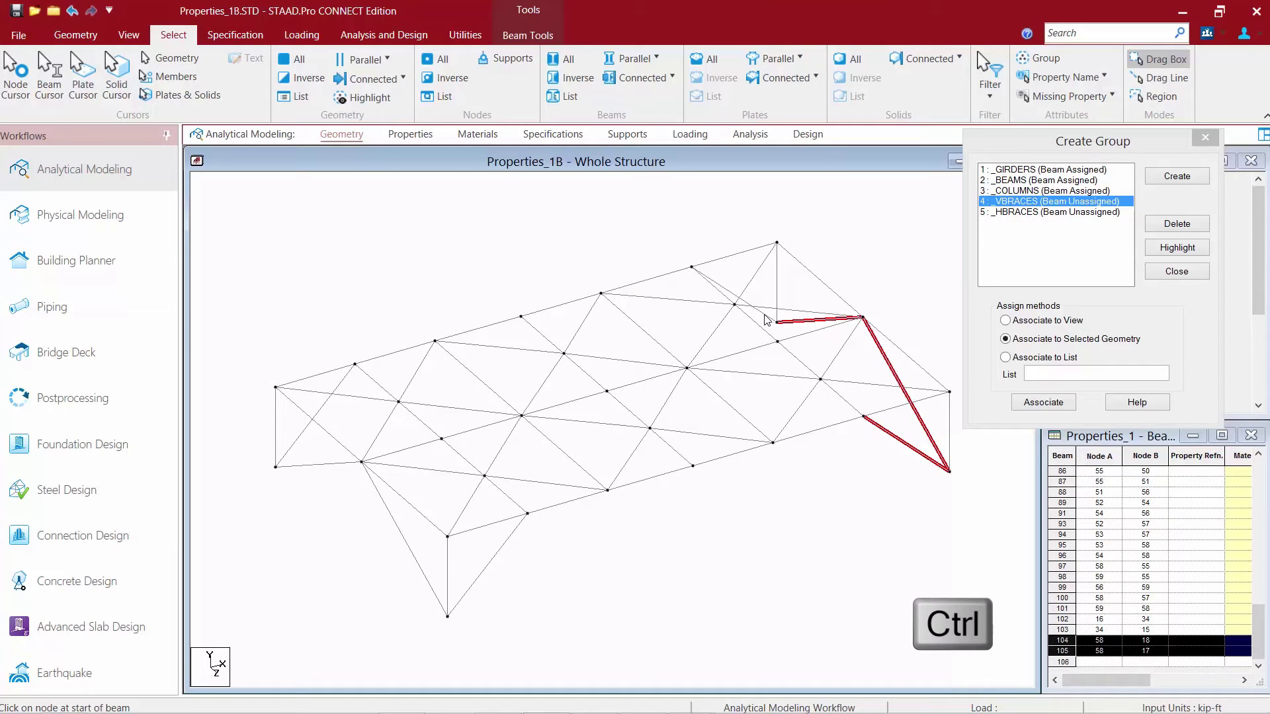
pyautogui.keyDown('ctrl'); pyautogui.click(765, 320); pyautogui.keyUp('ctrl')
pyautogui.keyDown('ctrl'); pyautogui.click(318, 412); pyautogui.keyUp('ctrl')
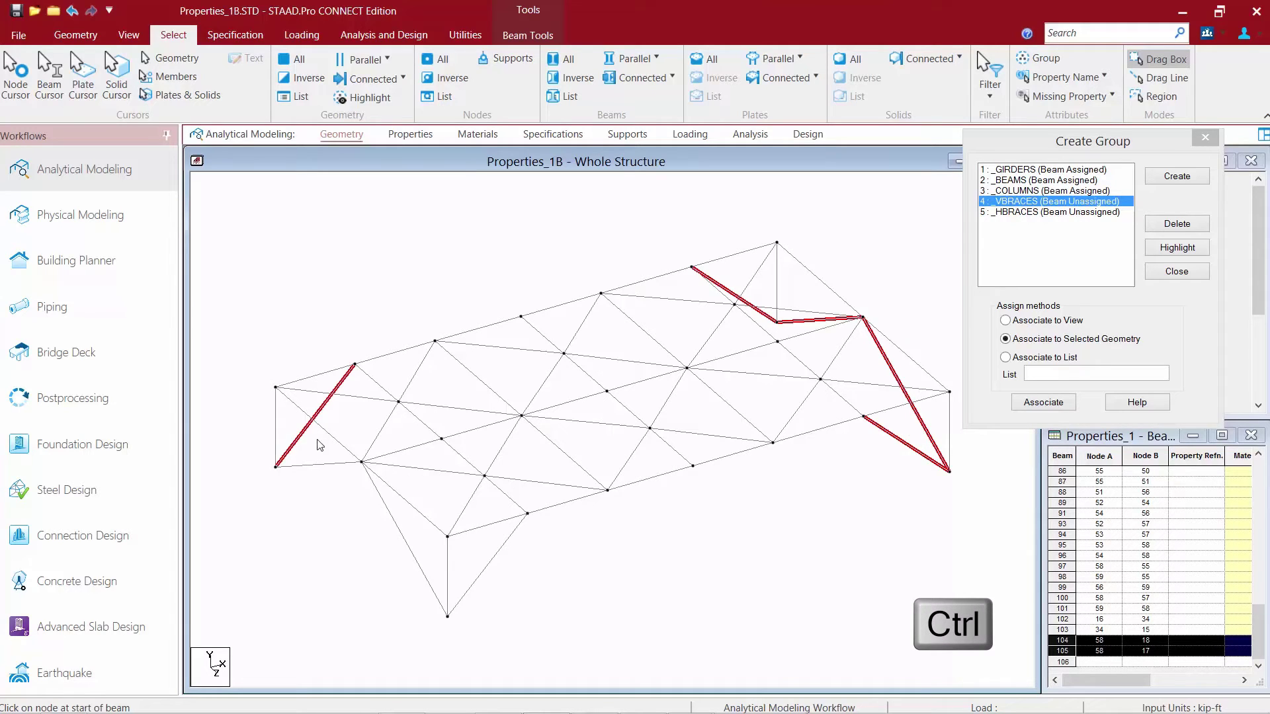
pyautogui.keyDown('ctrl'); pyautogui.click(316, 467); pyautogui.keyUp('ctrl')
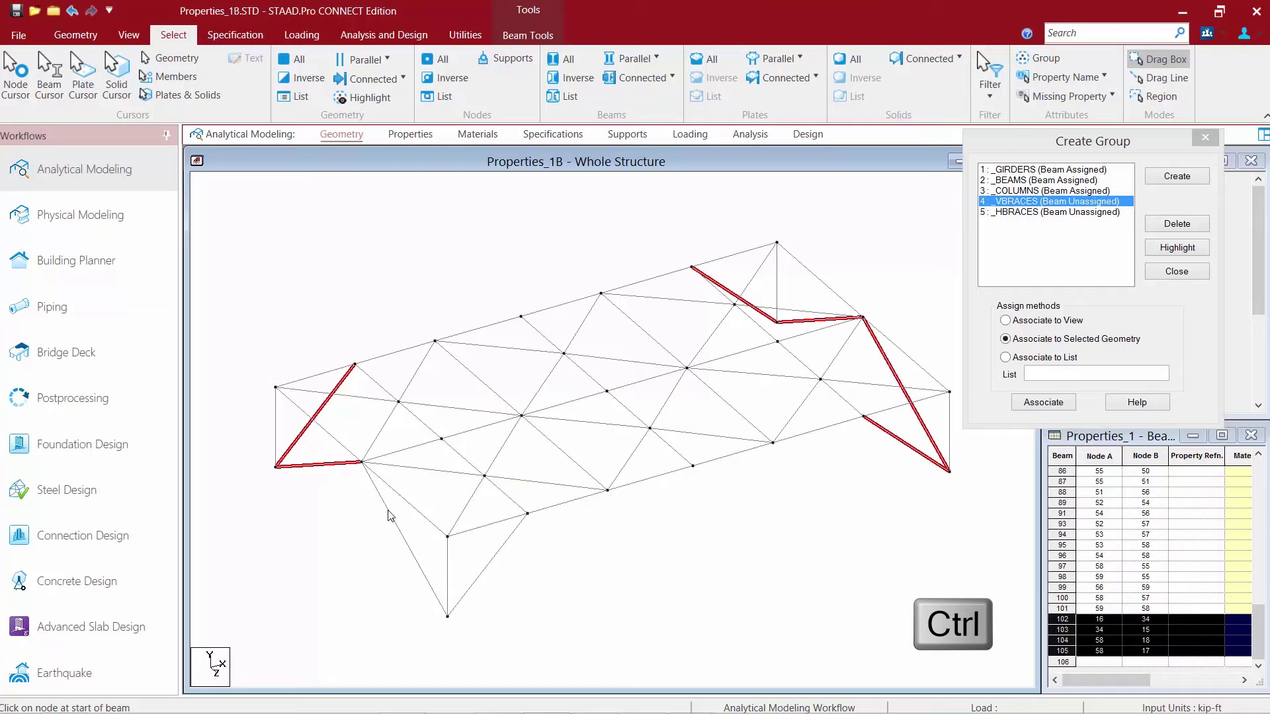
pyautogui.keyDown('ctrl'); pyautogui.click(391, 515); pyautogui.keyUp('ctrl')
pyautogui.keyDown('ctrl'); pyautogui.click(495, 554); pyautogui.keyUp('ctrl')
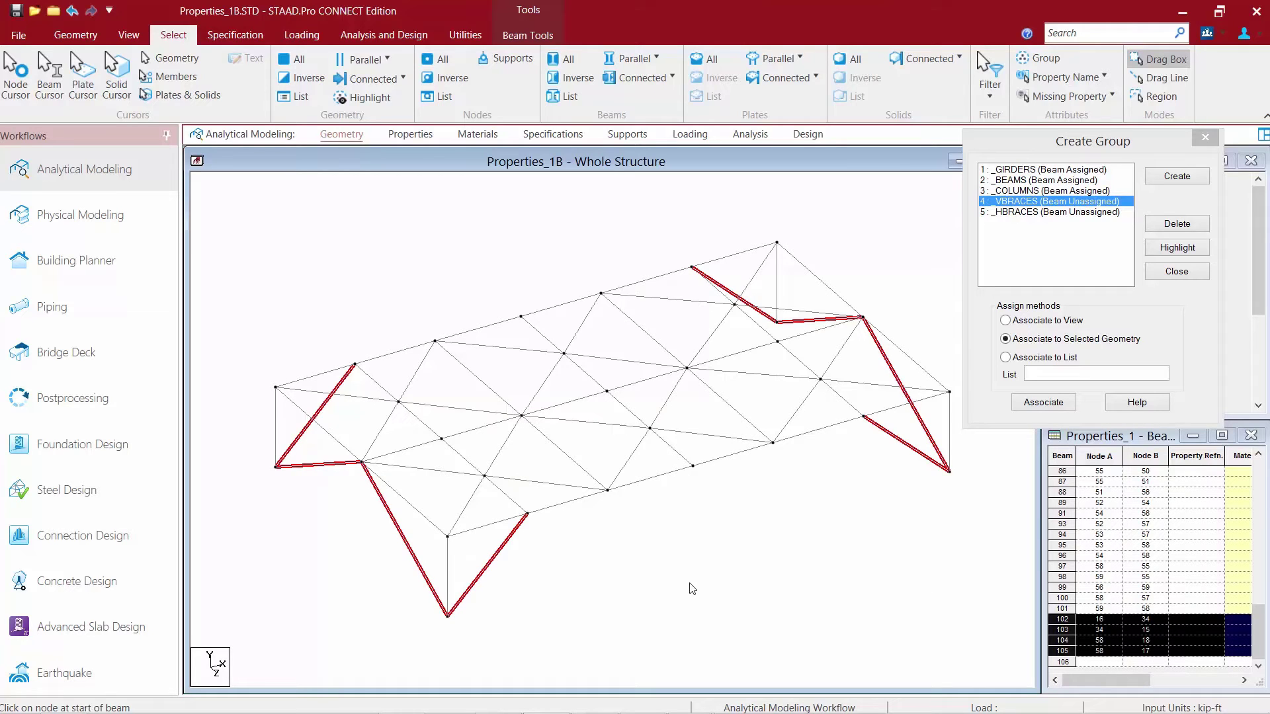
pyautogui.click(1055, 402)
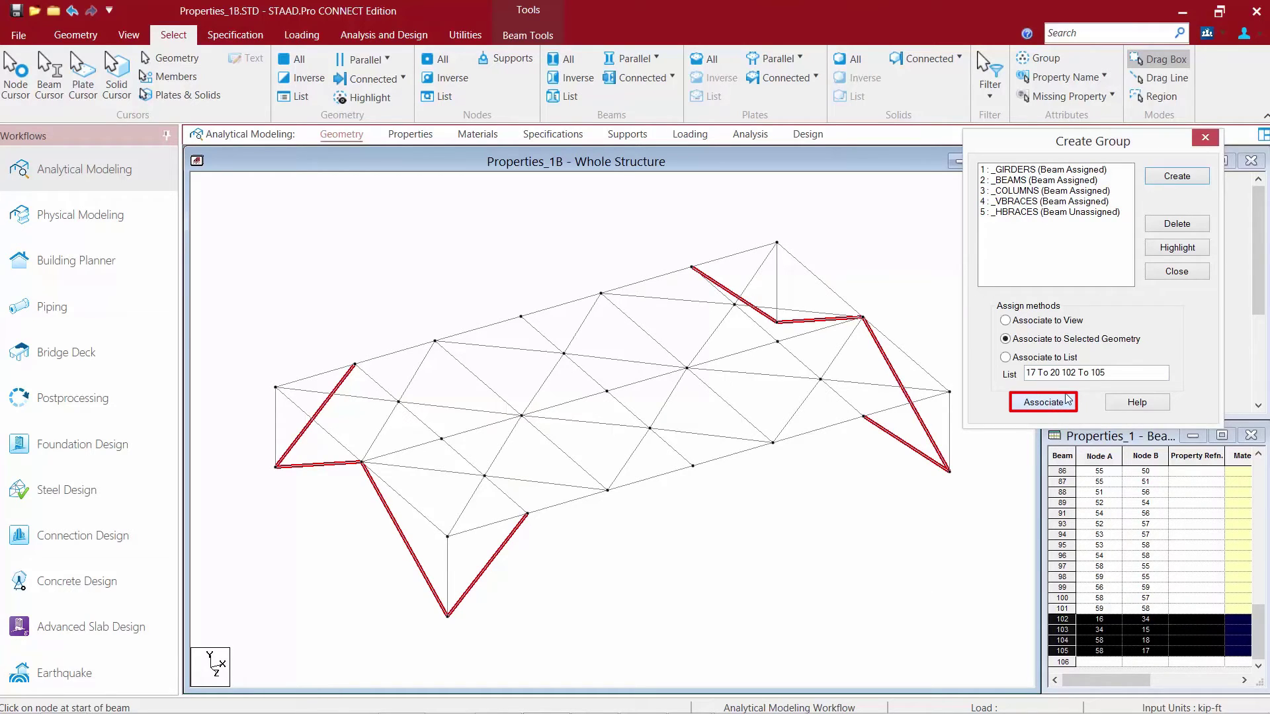
# Step: With _HBRACES picked and nothing selected, open Select Groups listing the four assigned groups
pyautogui.click(1003, 213)
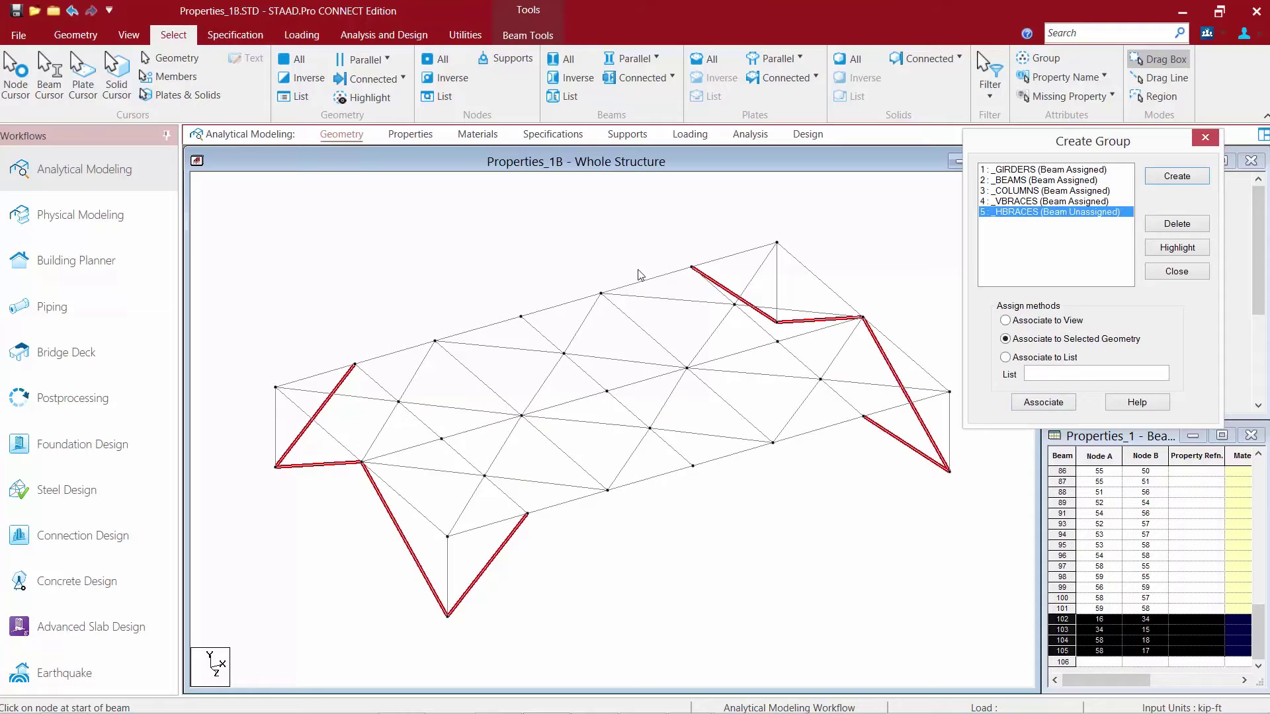
pyautogui.click(431, 279)
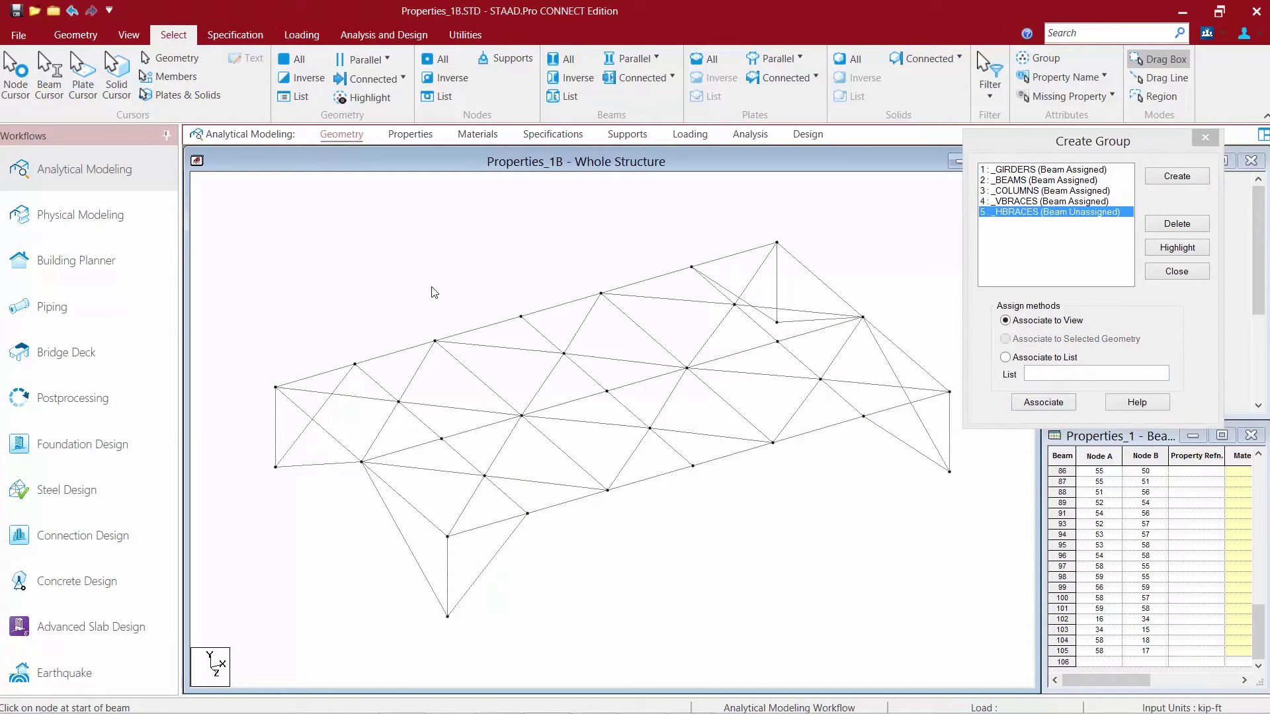
pyautogui.click(1073, 217)
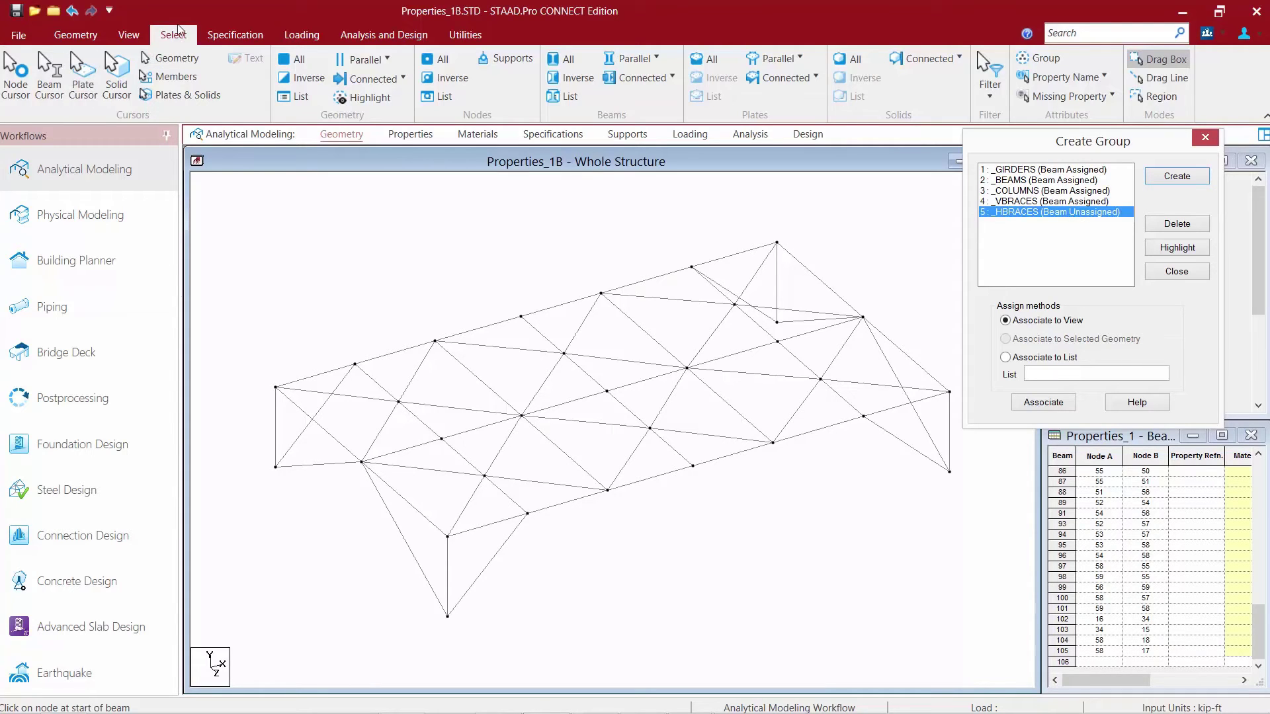
pyautogui.click(1045, 64)
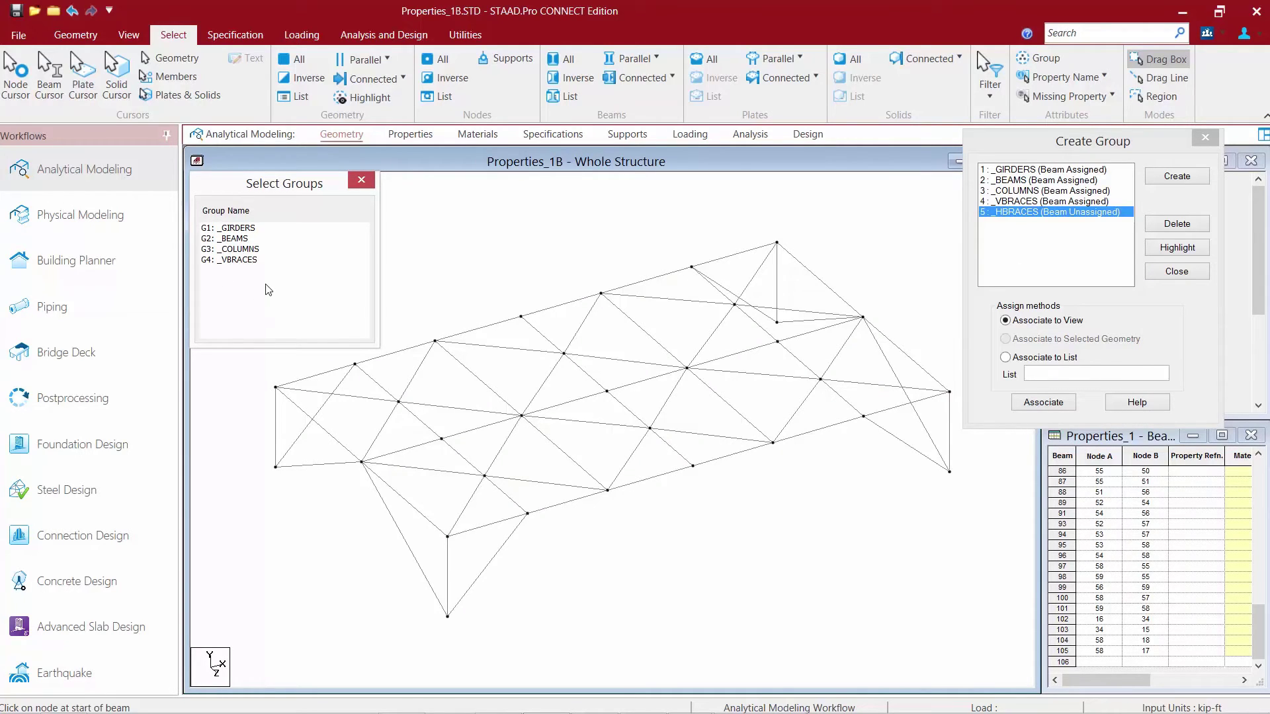
# Step: Select the four assigned groups, invert the selection, and associate the remaining members with _HBRACES
pyautogui.click(233, 228)
pyautogui.keyDown('ctrl'); pyautogui.click(232, 238); pyautogui.keyUp('ctrl')
pyautogui.keyDown('ctrl'); pyautogui.click(230, 249); pyautogui.keyUp('ctrl')
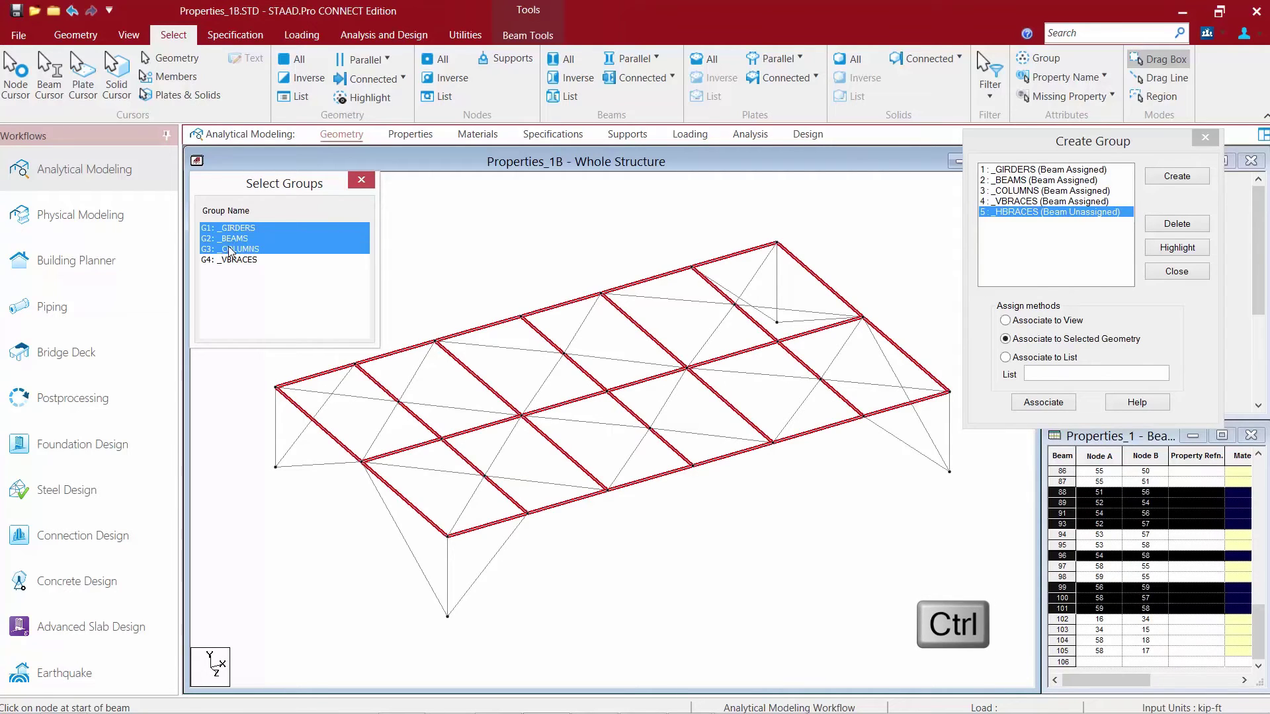
pyautogui.keyDown('ctrl'); pyautogui.click(231, 259); pyautogui.keyUp('ctrl')
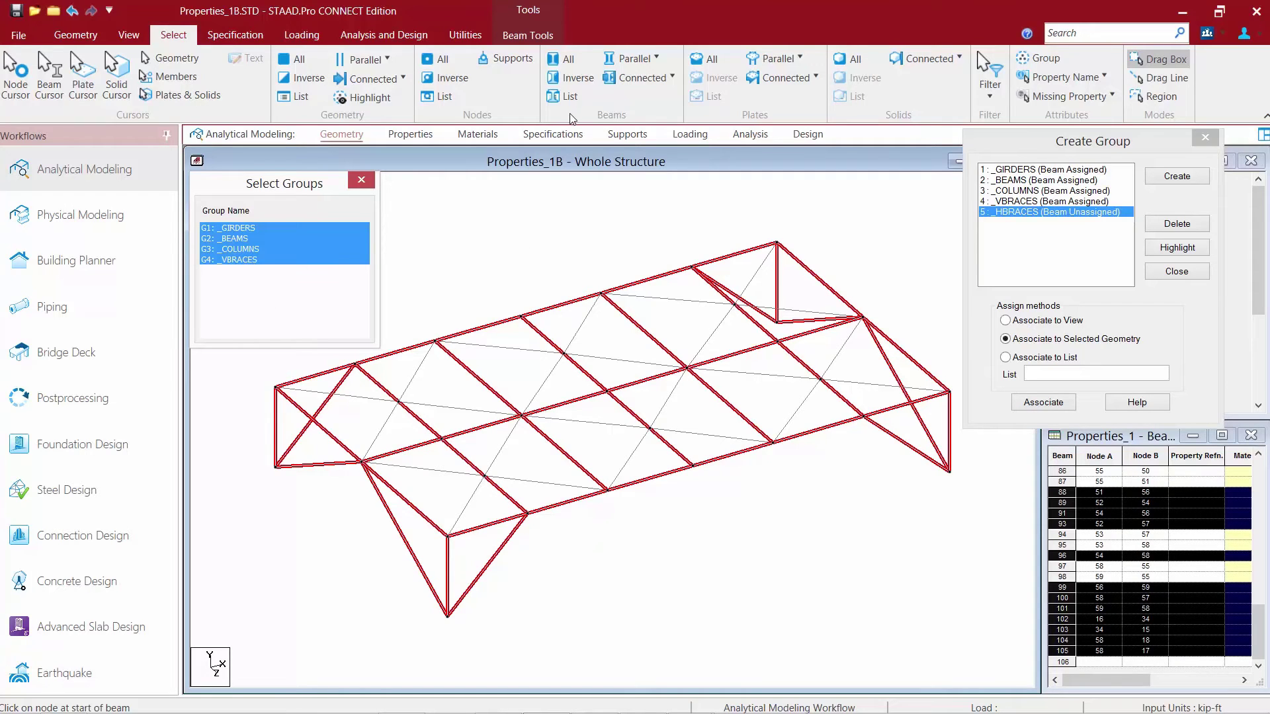
pyautogui.click(568, 80)
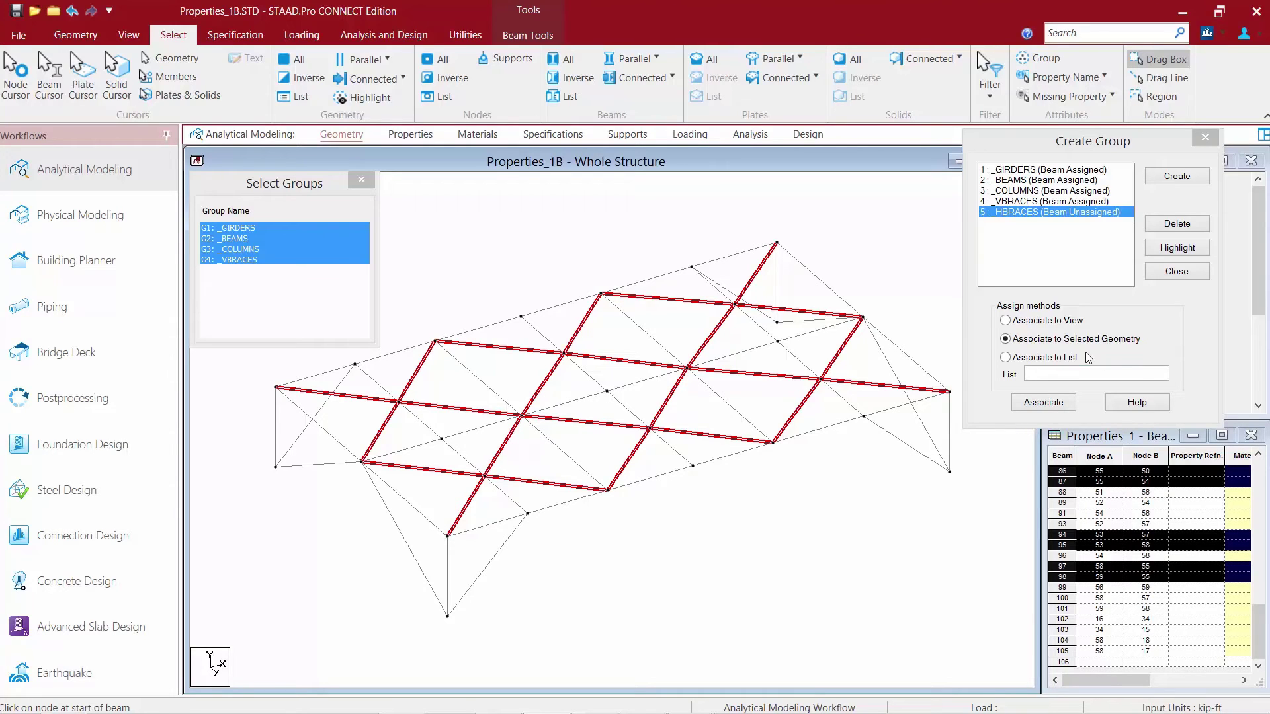
pyautogui.click(1049, 402)
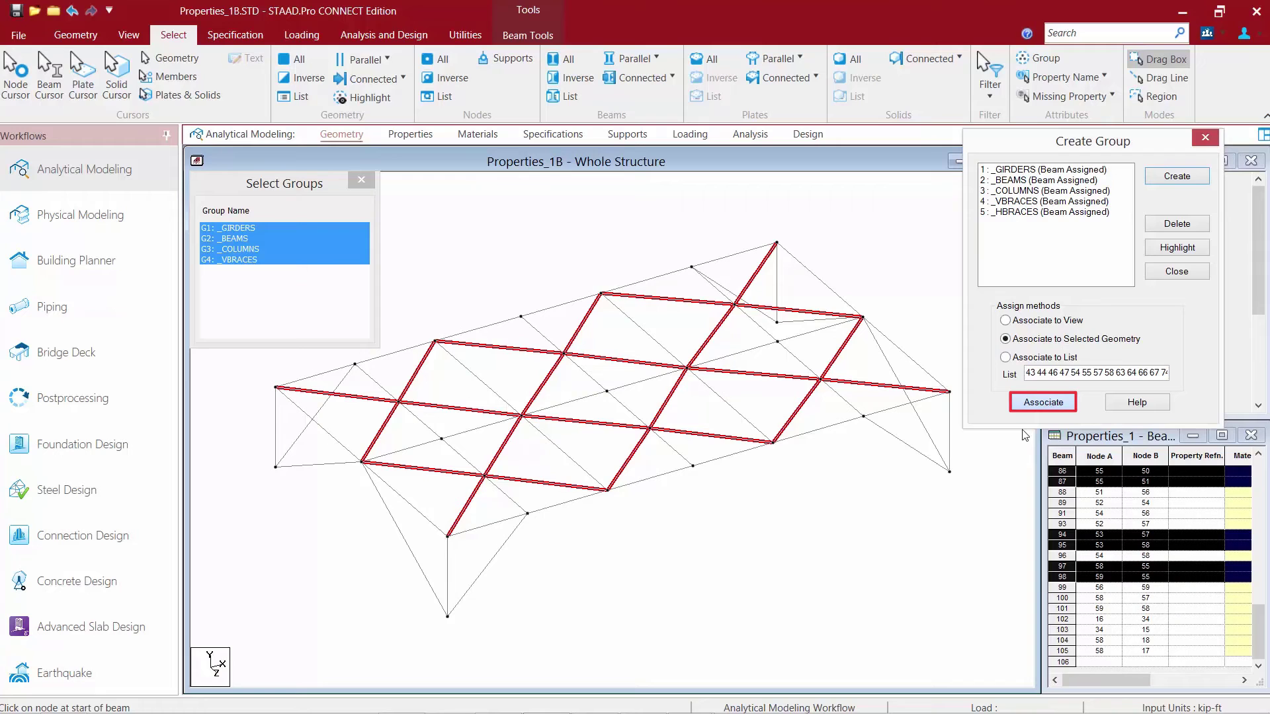
# Step: Close the Create Group and Select Groups dialogs
pyautogui.click(1176, 271)
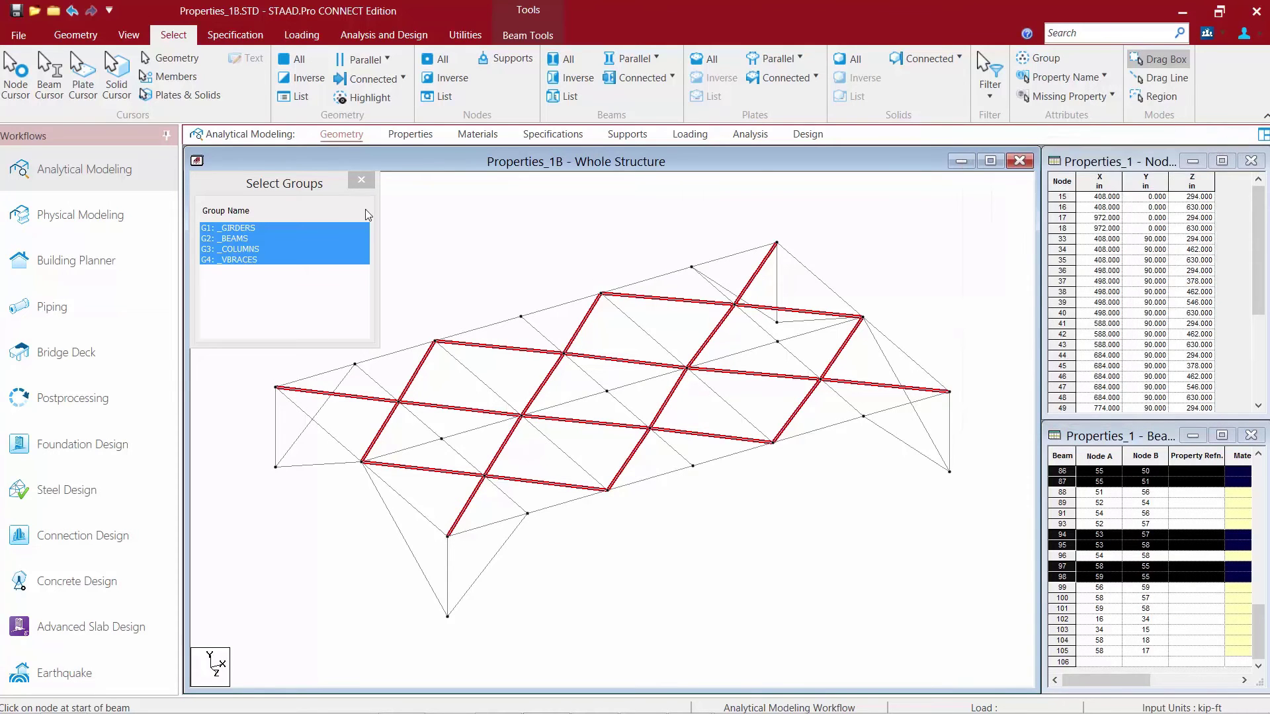
pyautogui.click(361, 182)
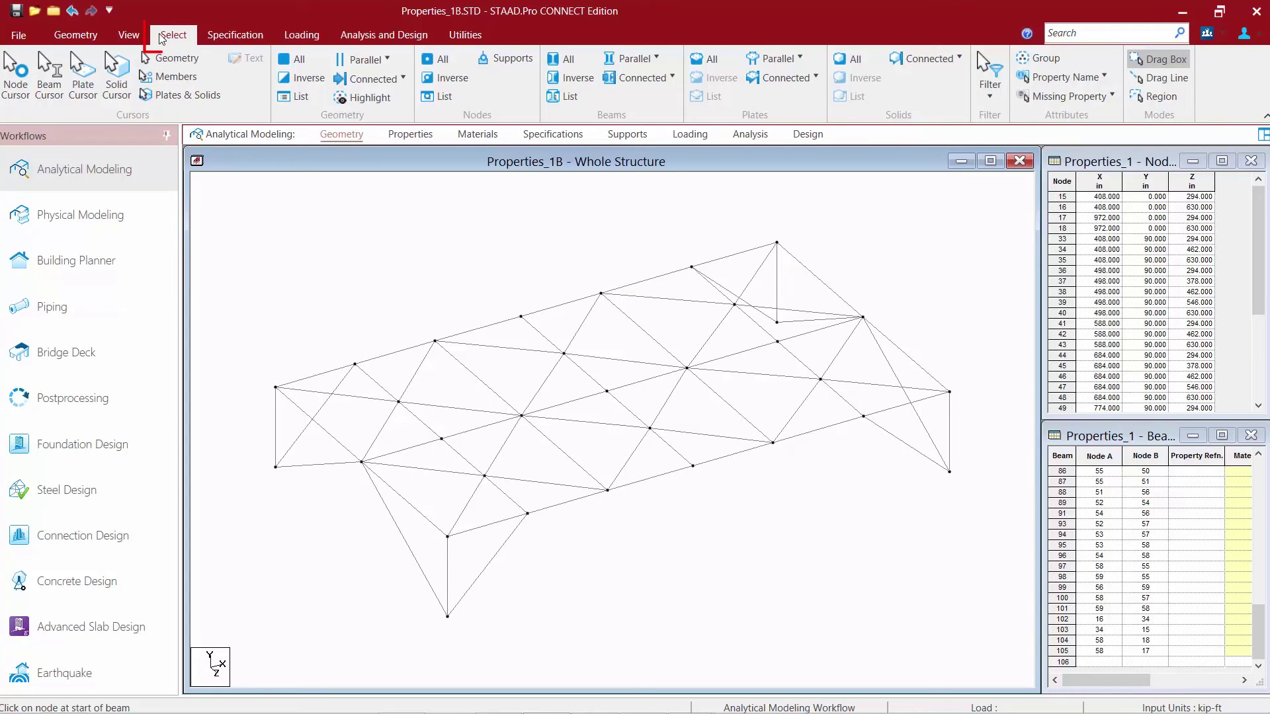
pyautogui.click(1039, 58)
pyautogui.click(239, 228)
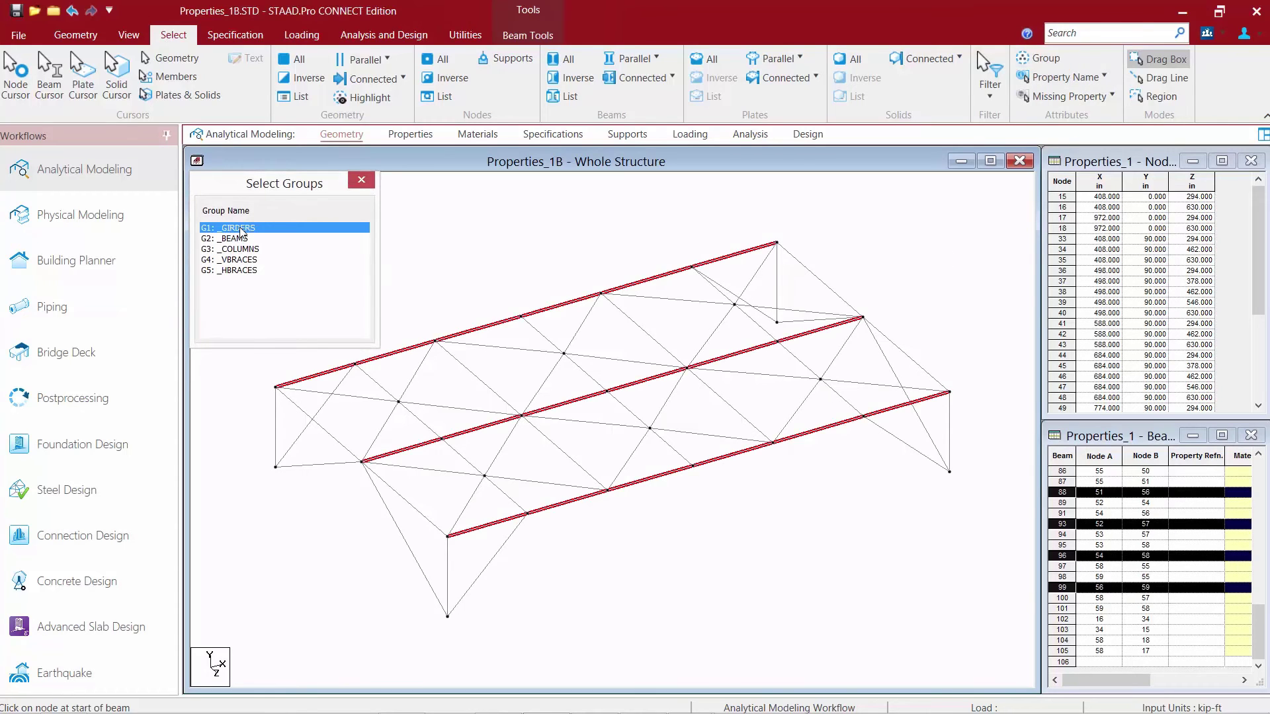
pyautogui.keyDown('ctrl'); pyautogui.click(233, 240); pyautogui.keyUp('ctrl')
pyautogui.keyDown('ctrl'); pyautogui.click(233, 250); pyautogui.keyUp('ctrl')
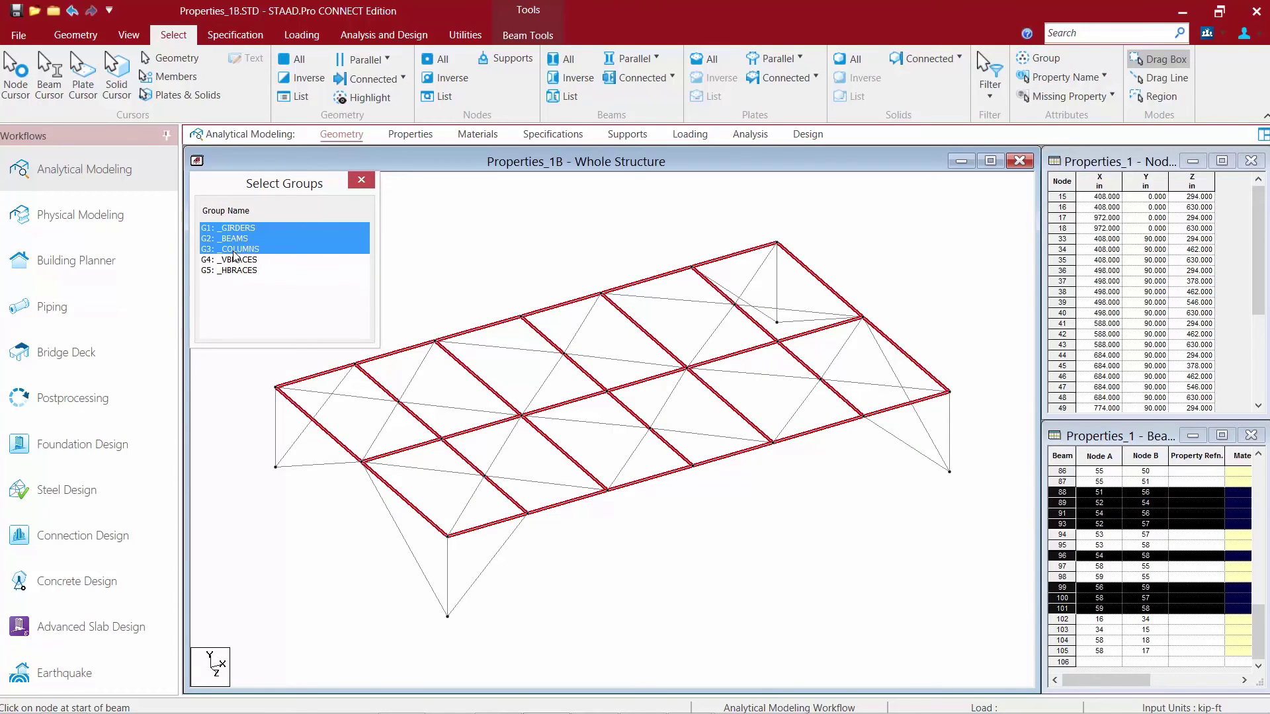
pyautogui.keyDown('ctrl'); pyautogui.click(233, 260); pyautogui.keyUp('ctrl')
pyautogui.keyDown('ctrl'); pyautogui.click(233, 271); pyautogui.keyUp('ctrl')
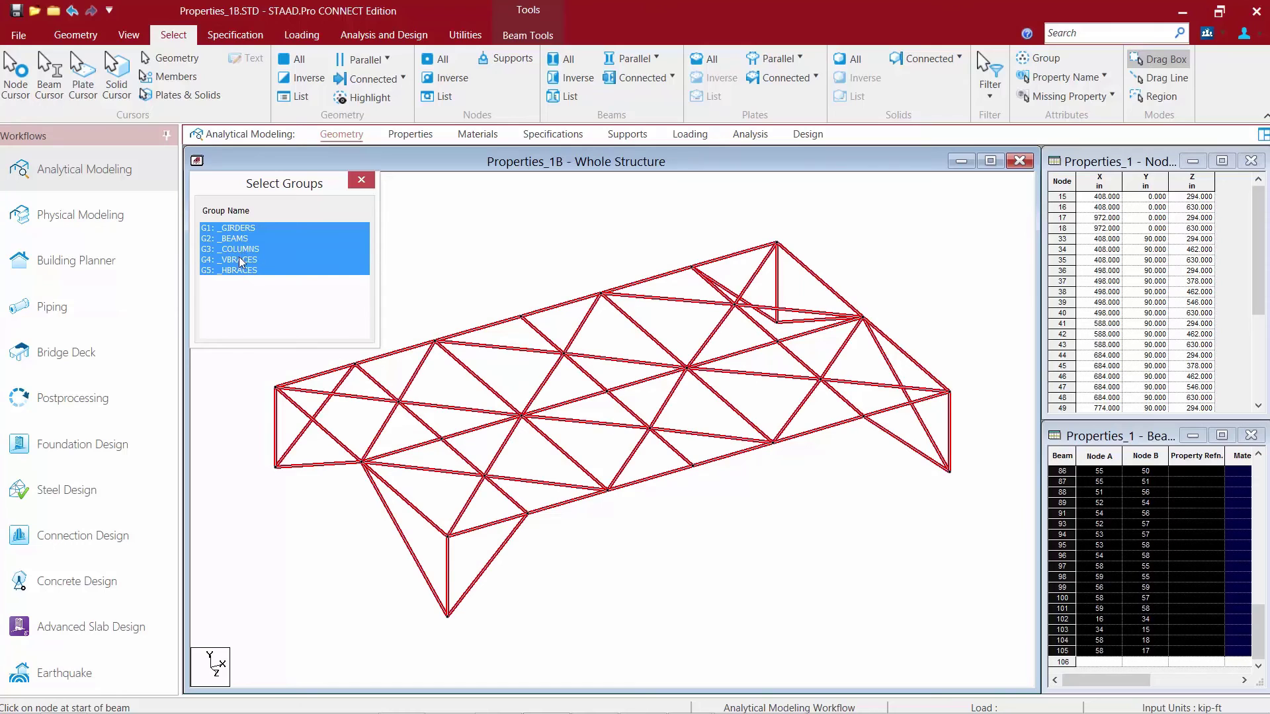
pyautogui.keyDown('ctrl'); pyautogui.click(233, 260); pyautogui.keyUp('ctrl')
pyautogui.keyDown('ctrl'); pyautogui.click(232, 250); pyautogui.keyUp('ctrl')
pyautogui.keyDown('ctrl'); pyautogui.click(233, 239); pyautogui.keyUp('ctrl')
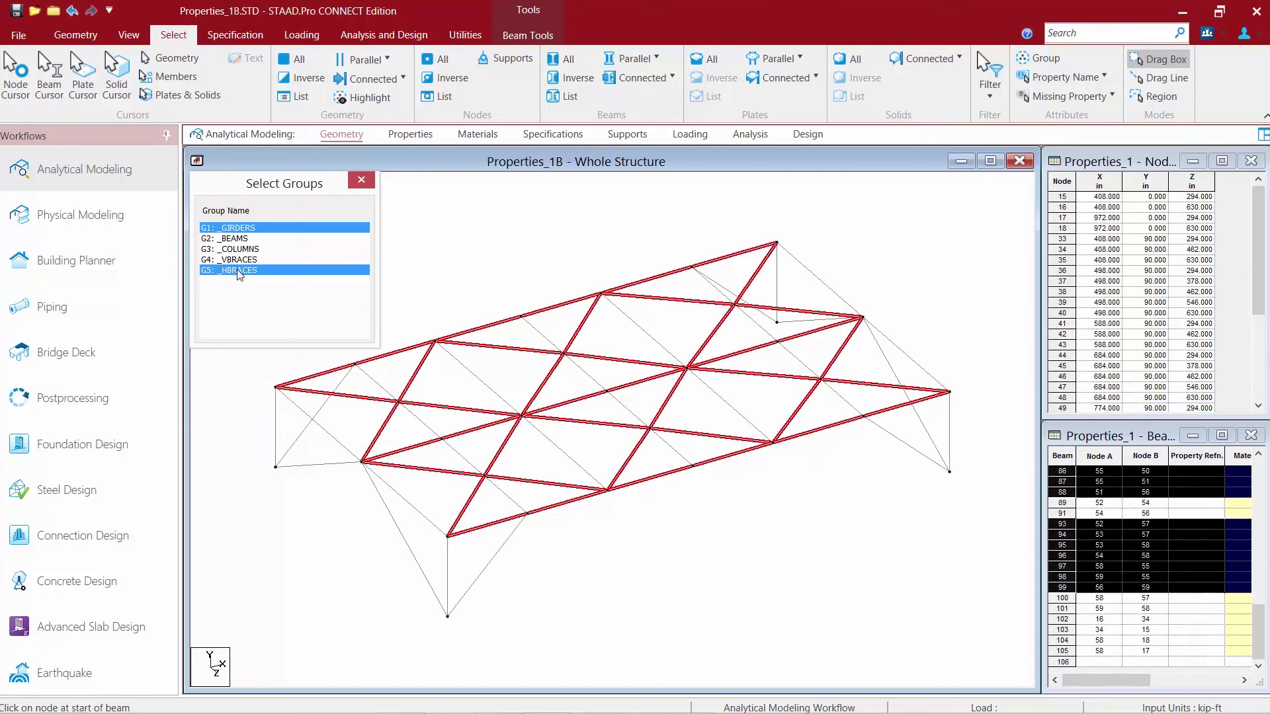
pyautogui.keyDown('ctrl'); pyautogui.click(238, 271); pyautogui.keyUp('ctrl')
pyautogui.keyDown('ctrl'); pyautogui.click(233, 250); pyautogui.keyUp('ctrl')
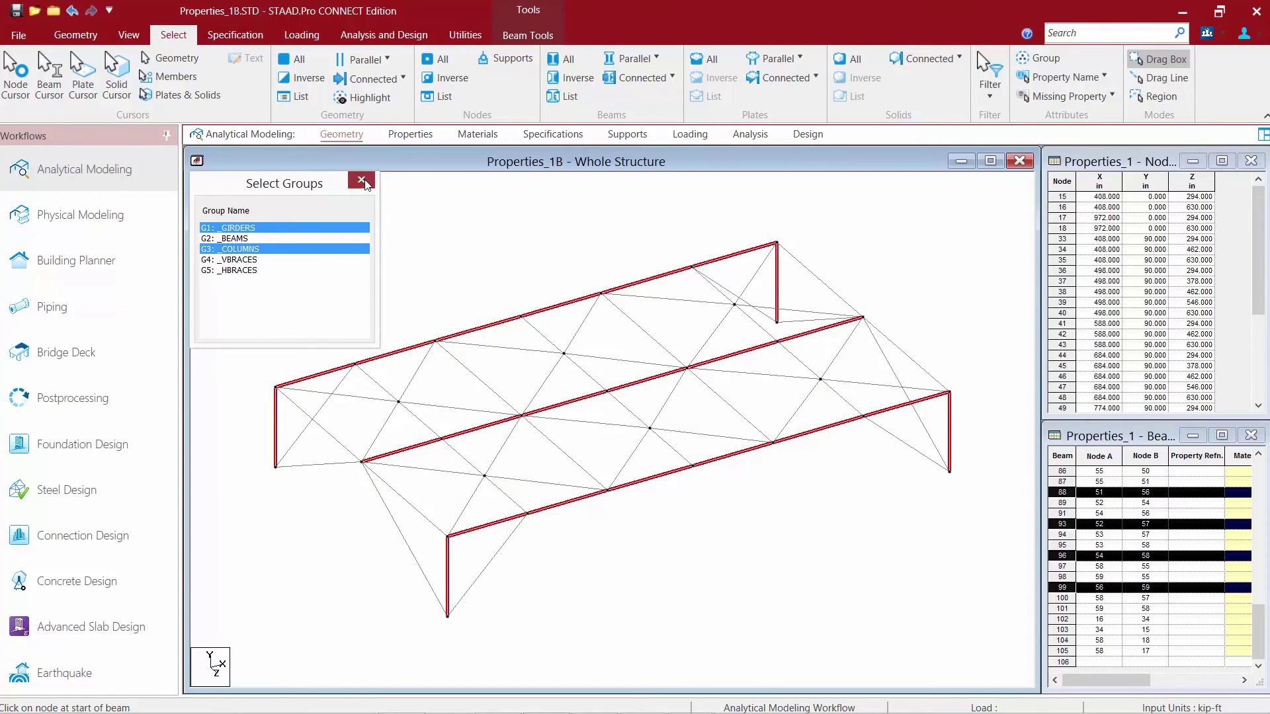
pyautogui.click(361, 180)
pyautogui.click(365, 253)
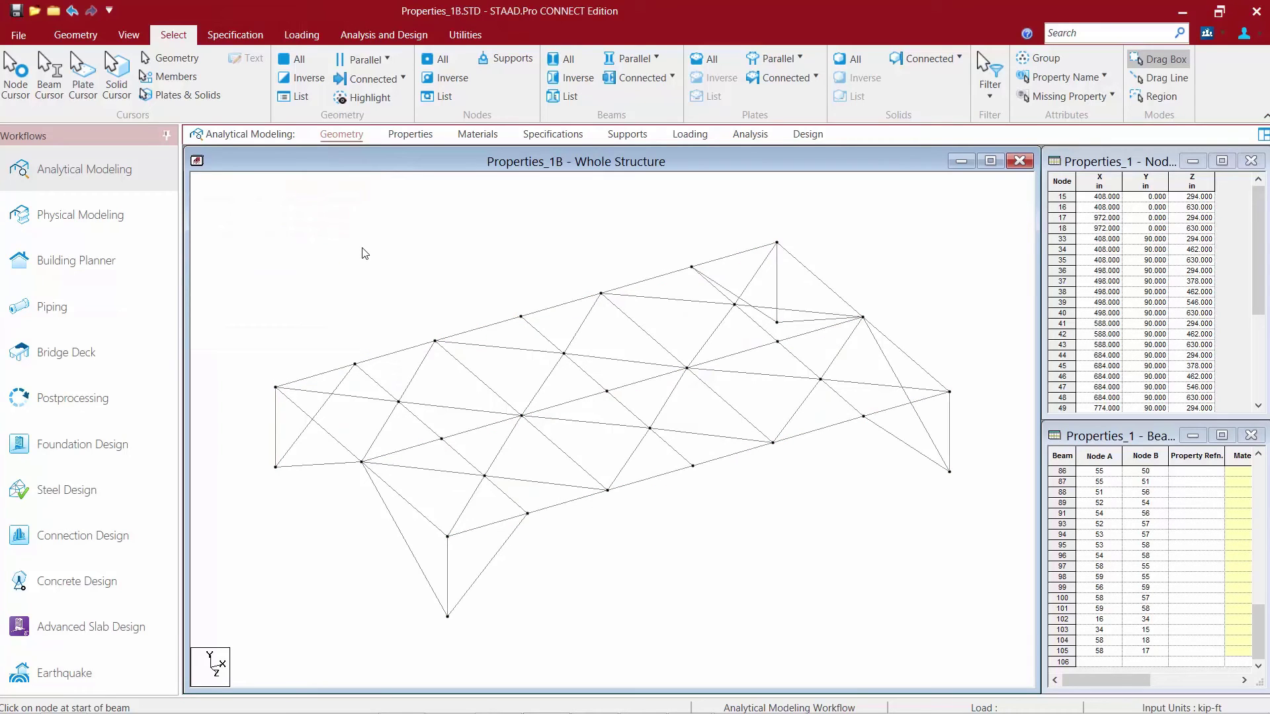